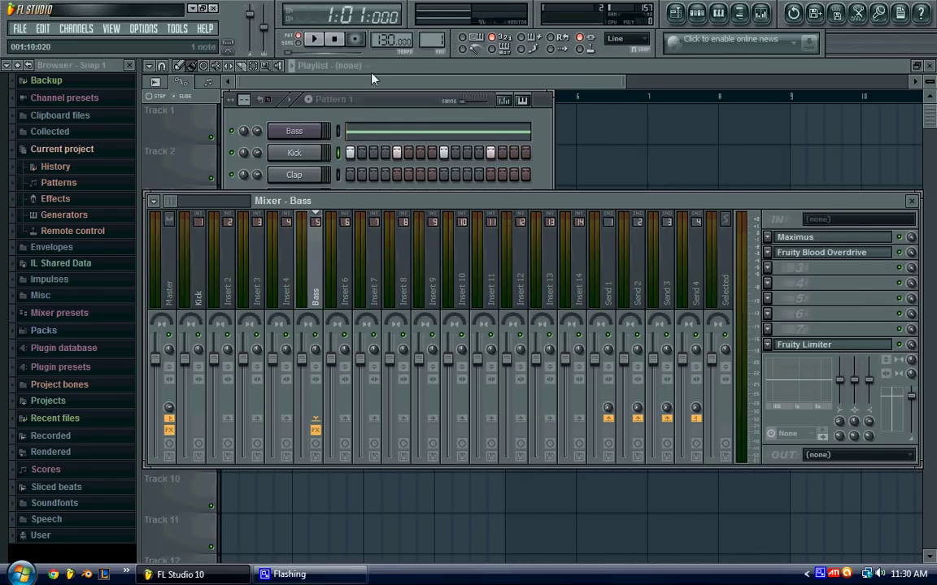
# Play Pattern 1 to hear the existing bass and kick, and stop playback
pyautogui.click(314, 39)
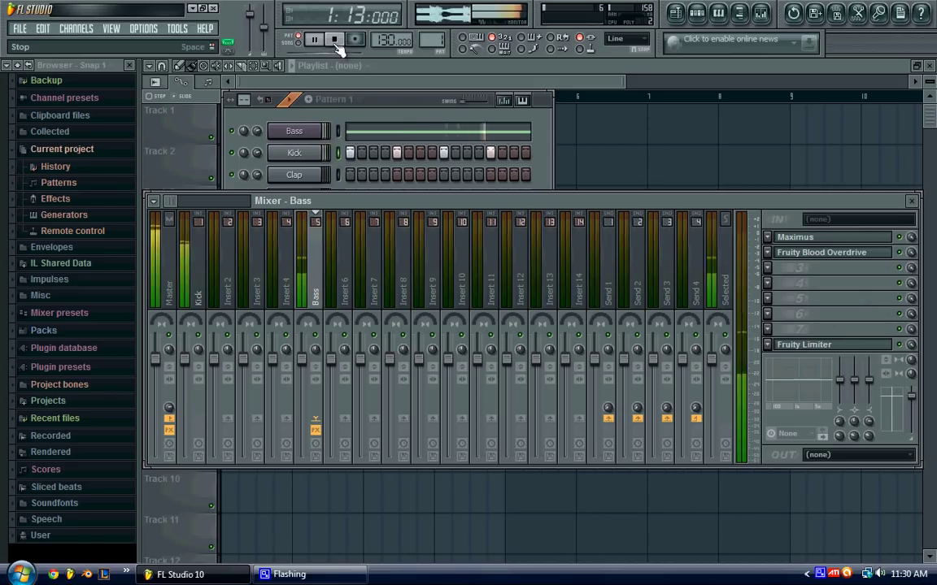
pyautogui.click(336, 46)
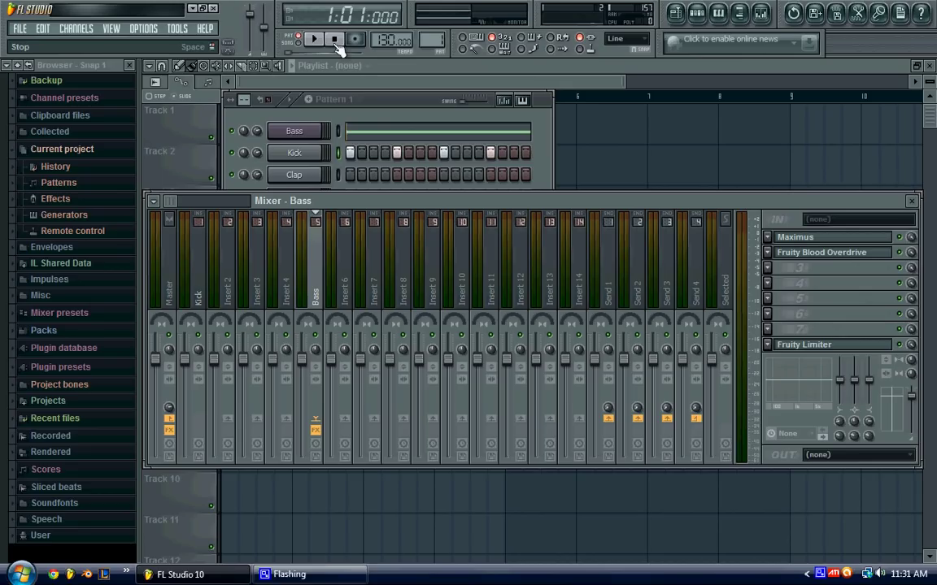
# Insert a Massive synth channel beside the Kick channel in Pattern 1
pyautogui.rightClick(298, 154)
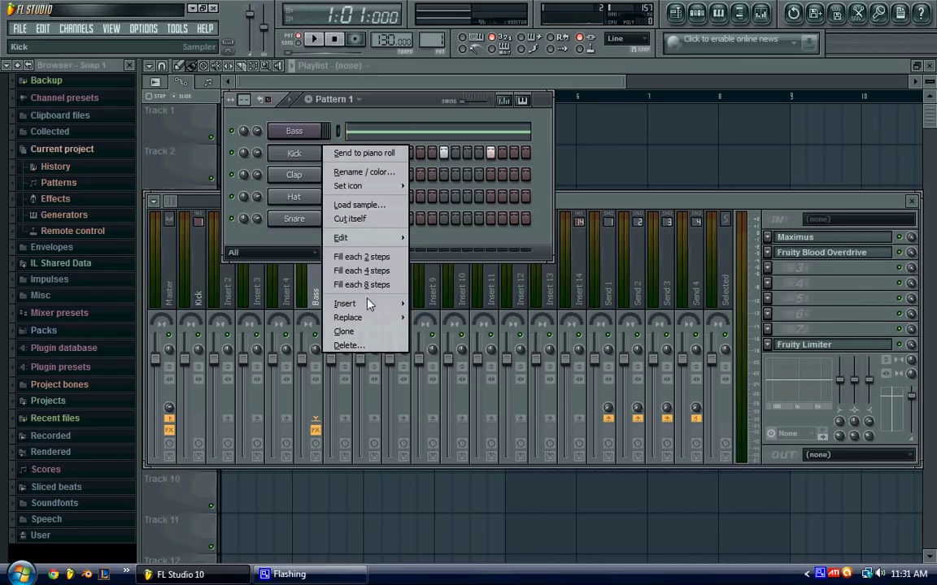
pyautogui.moveTo(368, 305)
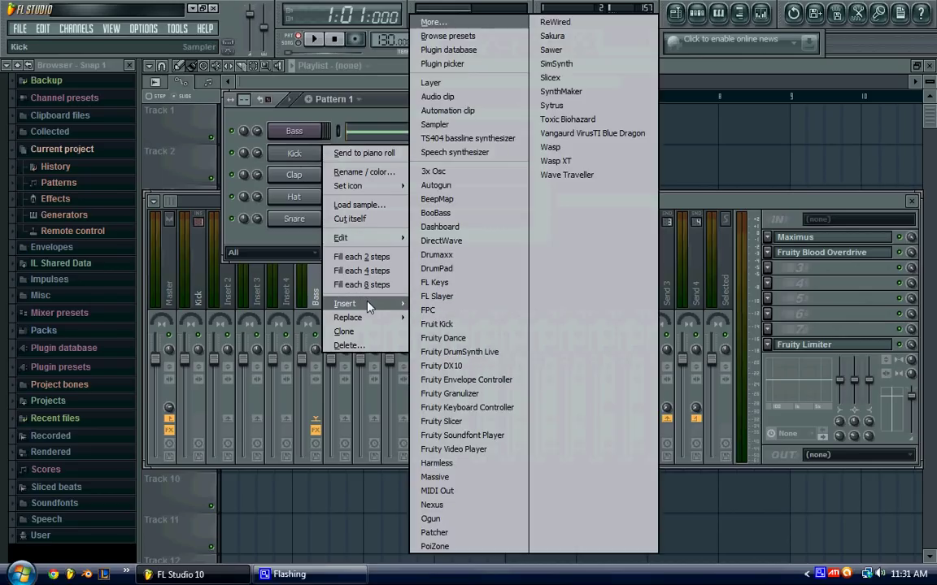
pyautogui.click(450, 485)
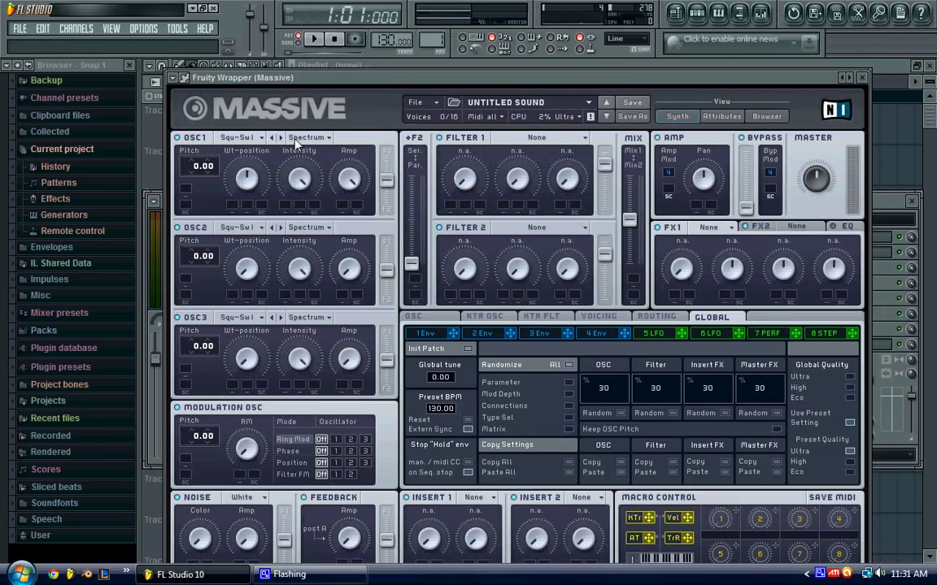
# Set Massive's oscillators 1 and 3 to the Smooth Square wavetable, leaving oscillator 2 on Square-Saw I
pyautogui.click(262, 140)
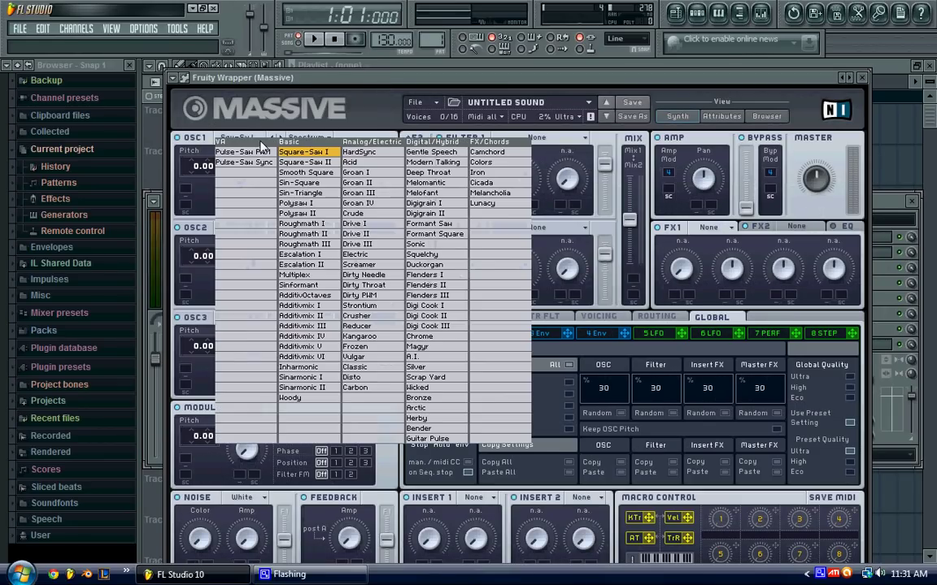
pyautogui.click(305, 165)
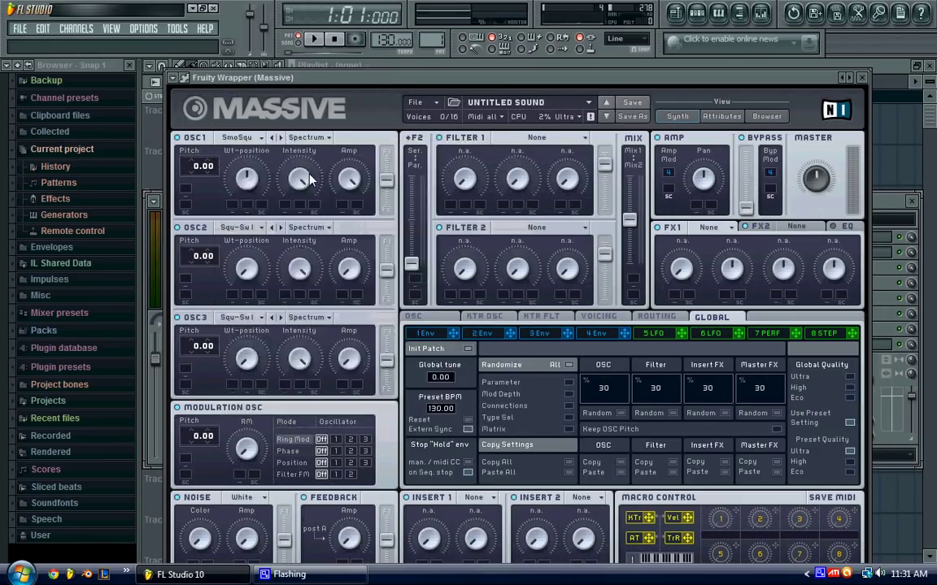
pyautogui.click(259, 228)
pyautogui.click(251, 236)
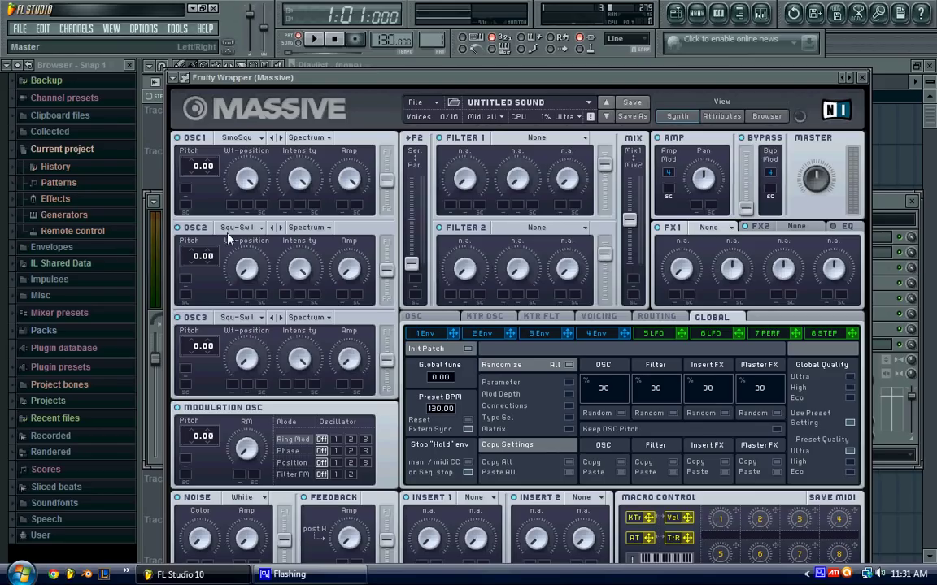
pyautogui.click(254, 320)
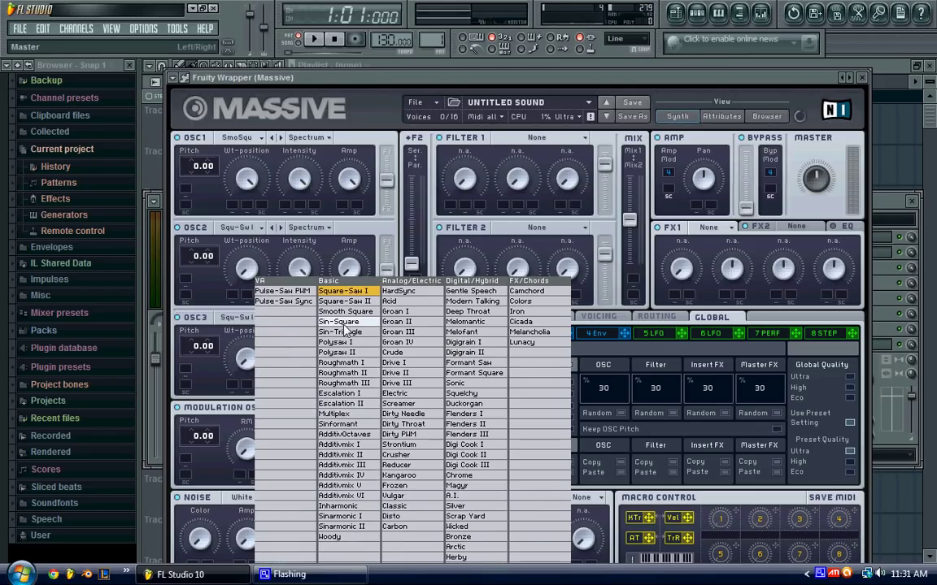
pyautogui.click(345, 312)
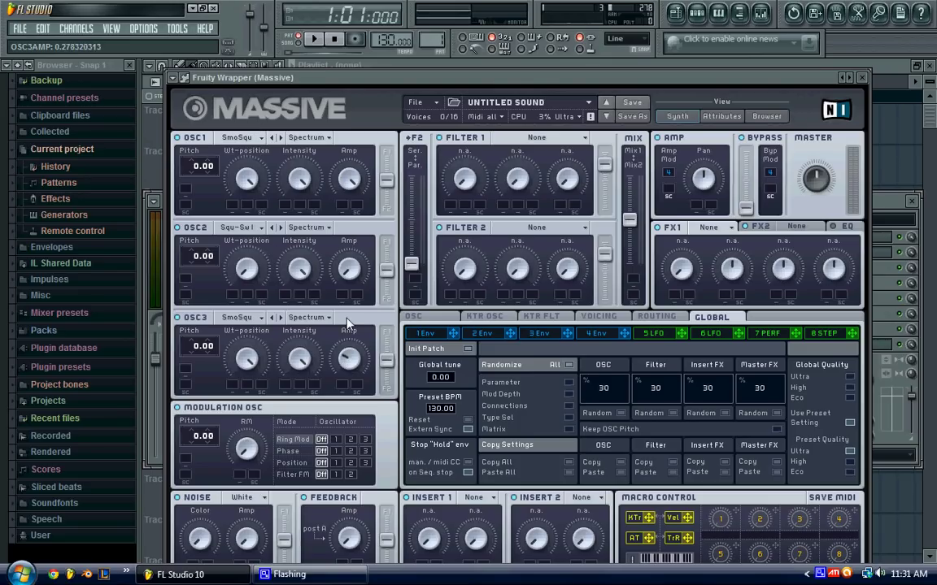
# Raise oscillator 2's amp to full and set the pitch of oscillator 2 to -12.00 and oscillator 3 to -24.00
pyautogui.moveTo(347, 267); pyautogui.dragTo(345, 130)
pyautogui.moveTo(194, 378); pyautogui.dragTo(195, 380)
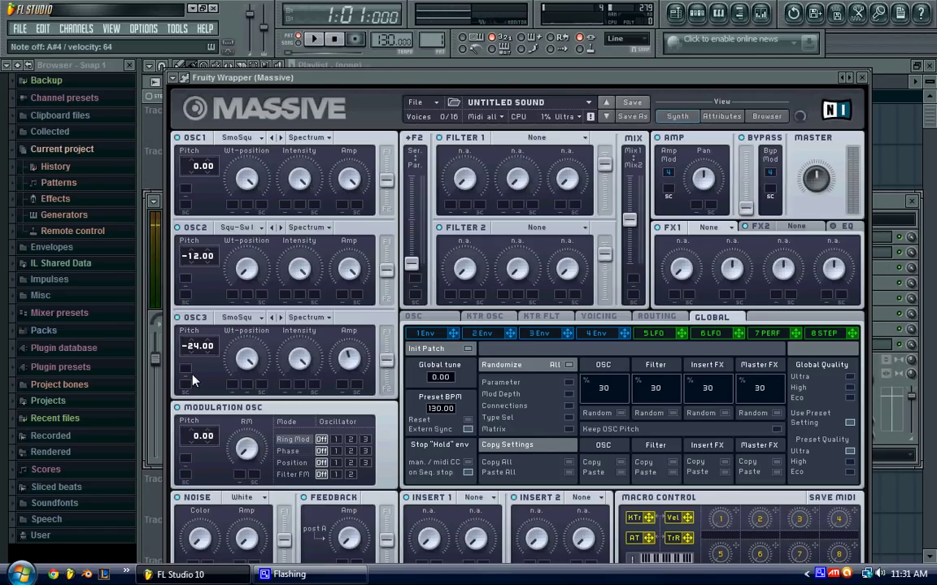
# Route the Massive channel to mixer insert 6 and close the synth window
pyautogui.moveTo(438, 79); pyautogui.dragTo(433, 69)
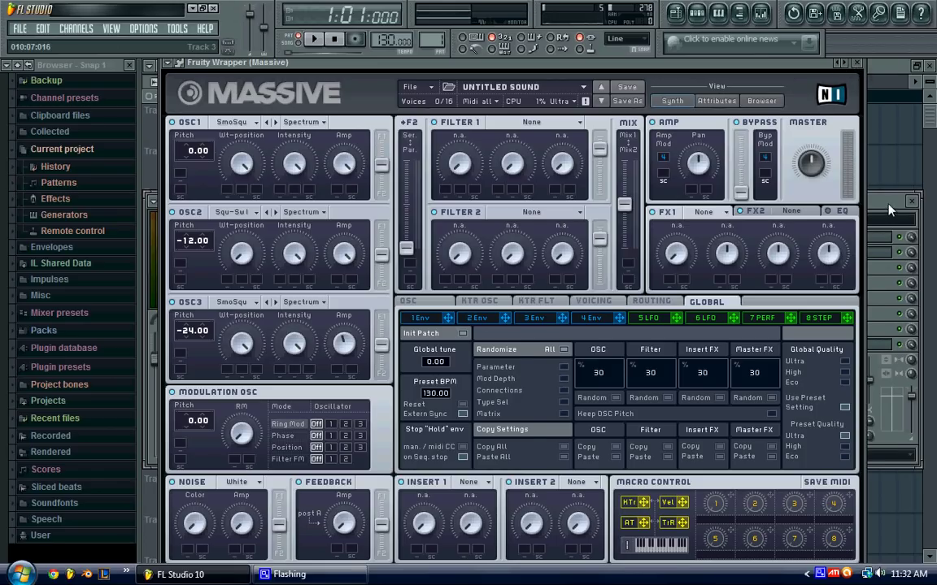
pyautogui.press('F9')
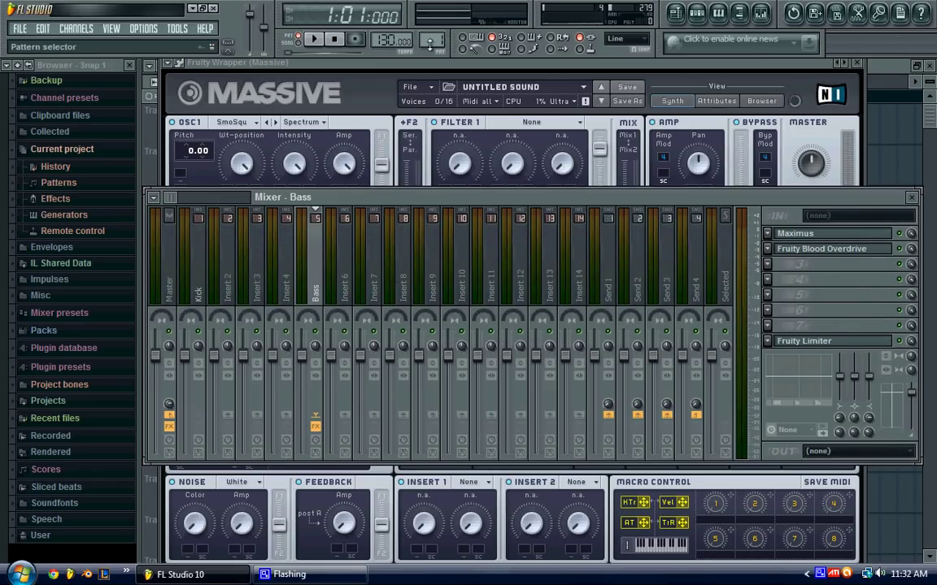
pyautogui.click(807, 77)
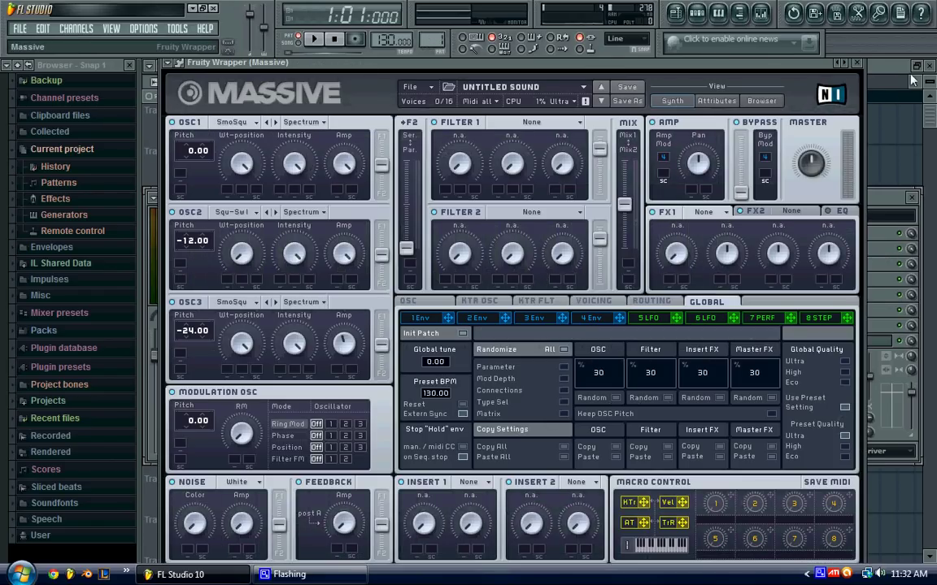
pyautogui.click(856, 63)
pyautogui.moveTo(761, 132); pyautogui.dragTo(764, 122)
pyautogui.click(776, 112)
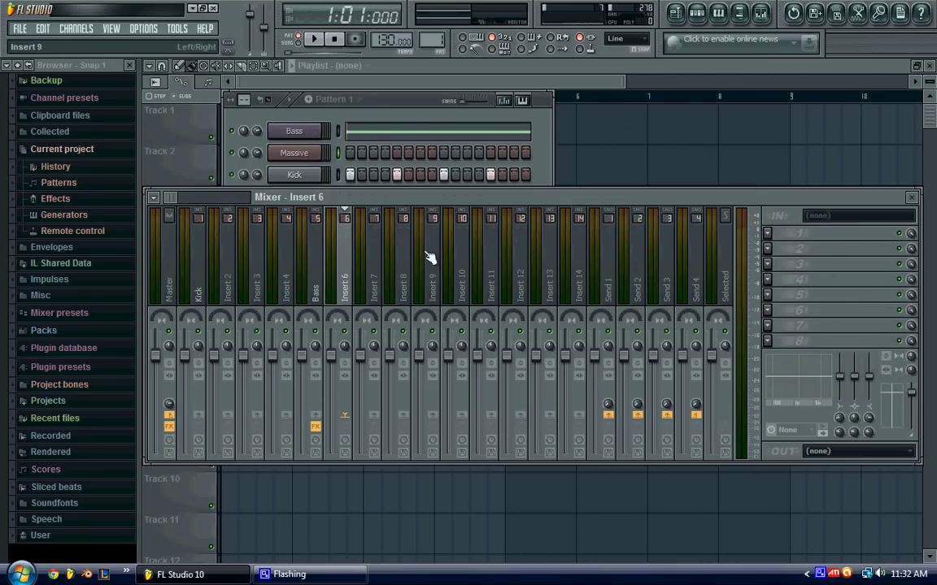
# Add Maximus to the first effect slot of mixer insert 6 and close its window
pyautogui.click(766, 263)
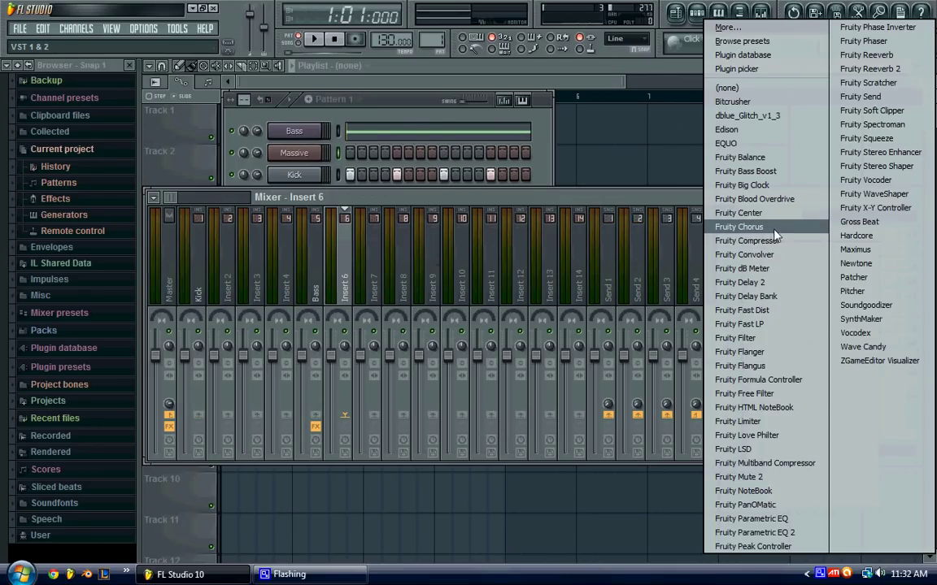
pyautogui.click(856, 249)
pyautogui.click(602, 159)
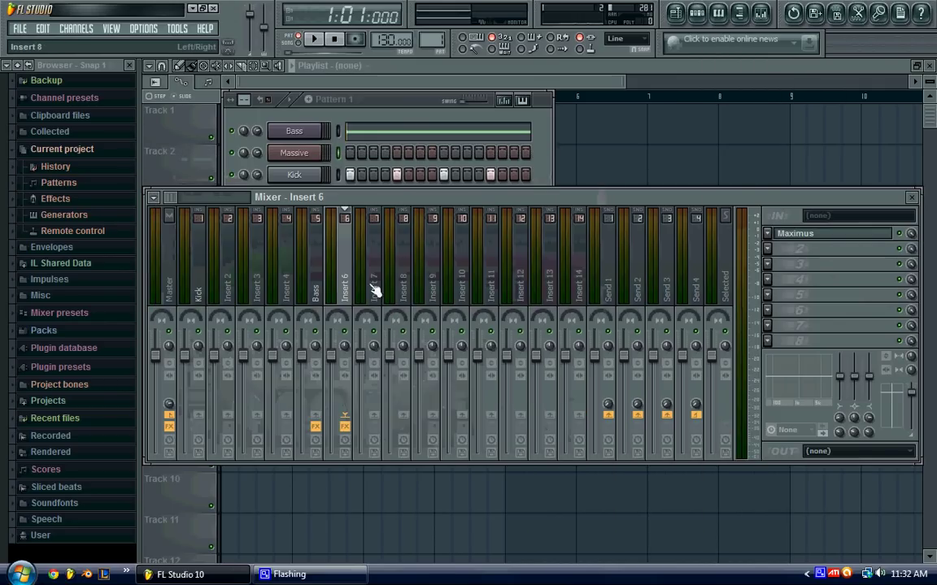
# Rename mixer insert 6 as "Bass 2"
pyautogui.doubleClick(348, 287)
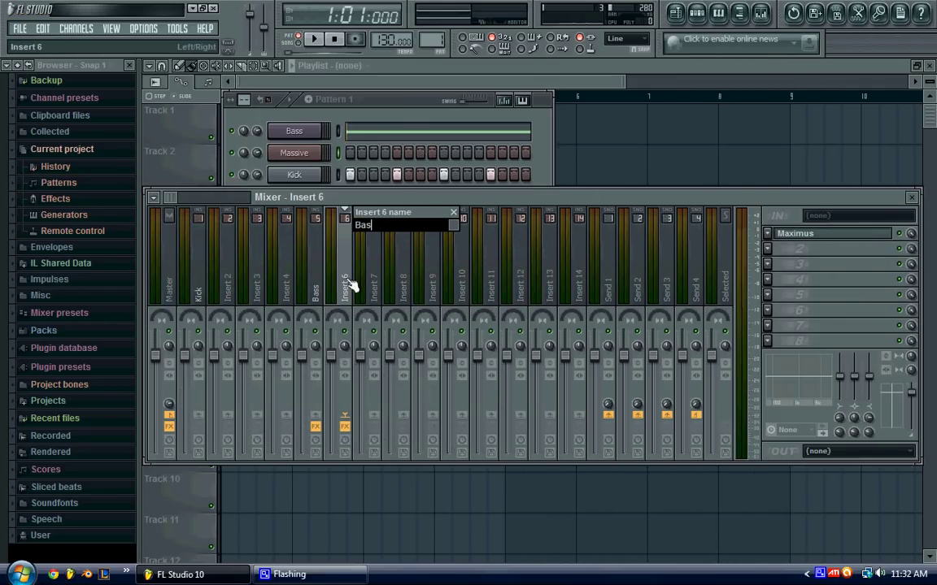
pyautogui.write('Bass 2')
pyautogui.press('Return')
# Add Fruity Blood Overdrive to the second effect slot of Bass 2 and raise its PreAmp to about 0.85
pyautogui.click(854, 248)
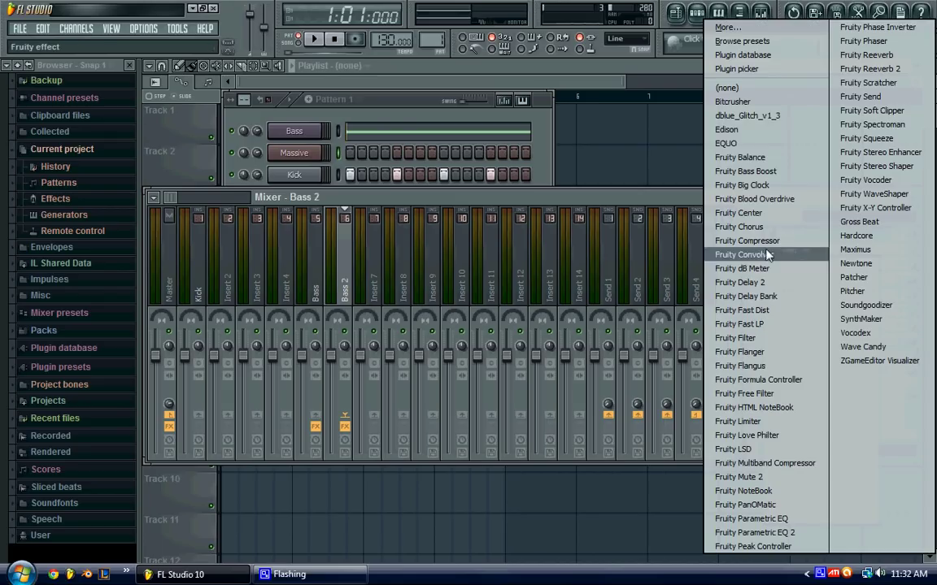
pyautogui.click(755, 199)
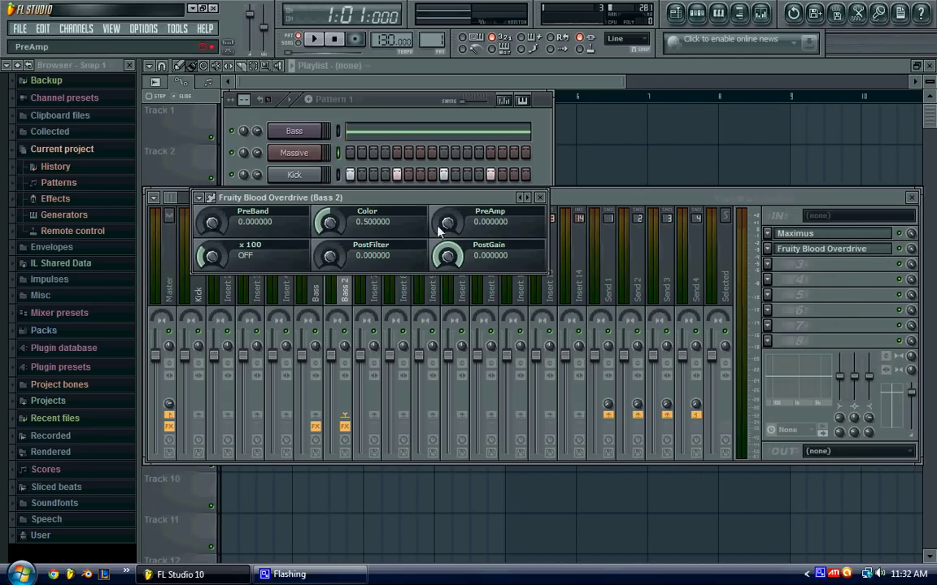
pyautogui.moveTo(437, 228); pyautogui.dragTo(463, 63)
# Lower the Bass 2 overdrive's PostGain to about -0.66 while test-playing notes, and close its window
pyautogui.click(450, 302)
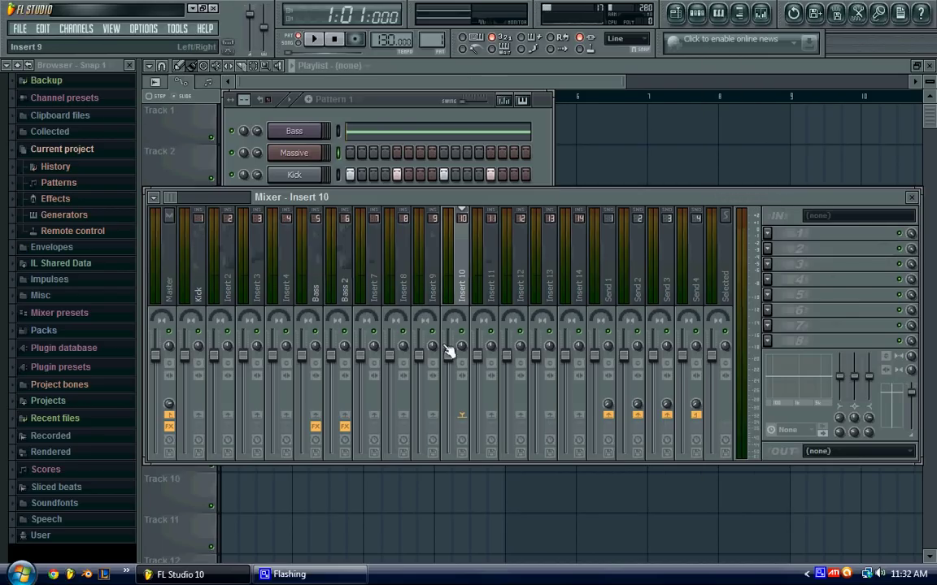
pyautogui.click(361, 291)
pyautogui.click(818, 249)
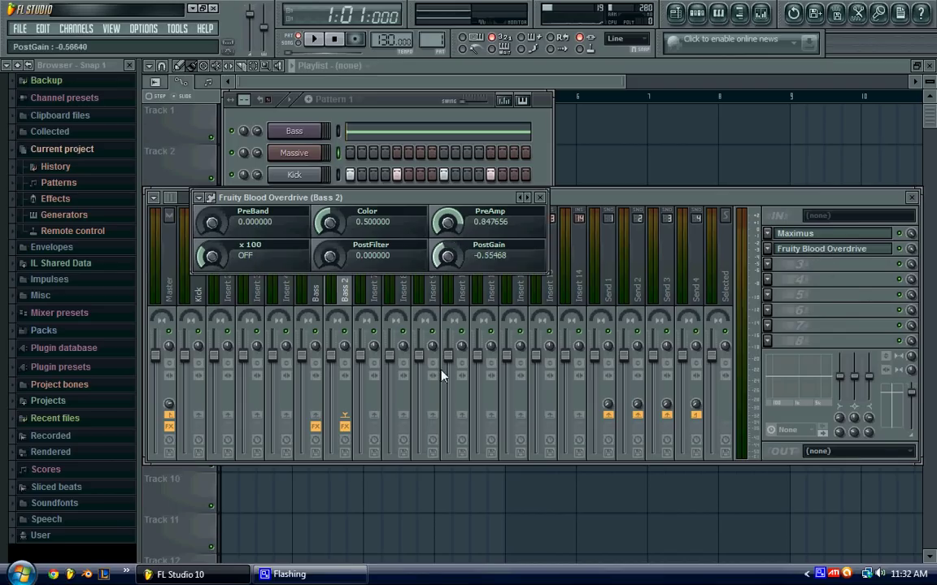
pyautogui.moveTo(441, 371); pyautogui.dragTo(443, 419)
pyautogui.press('q')
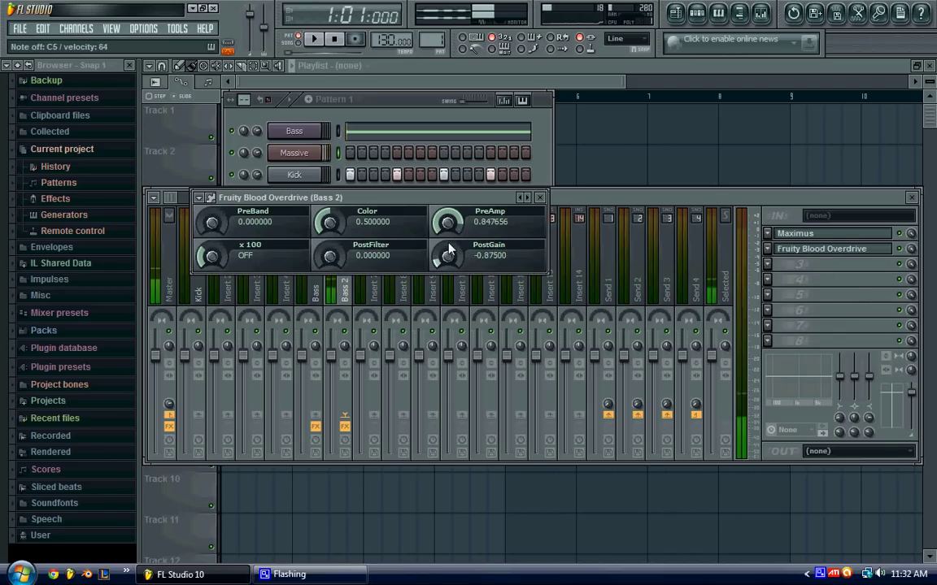
pyautogui.scroll(2, 447, 254)
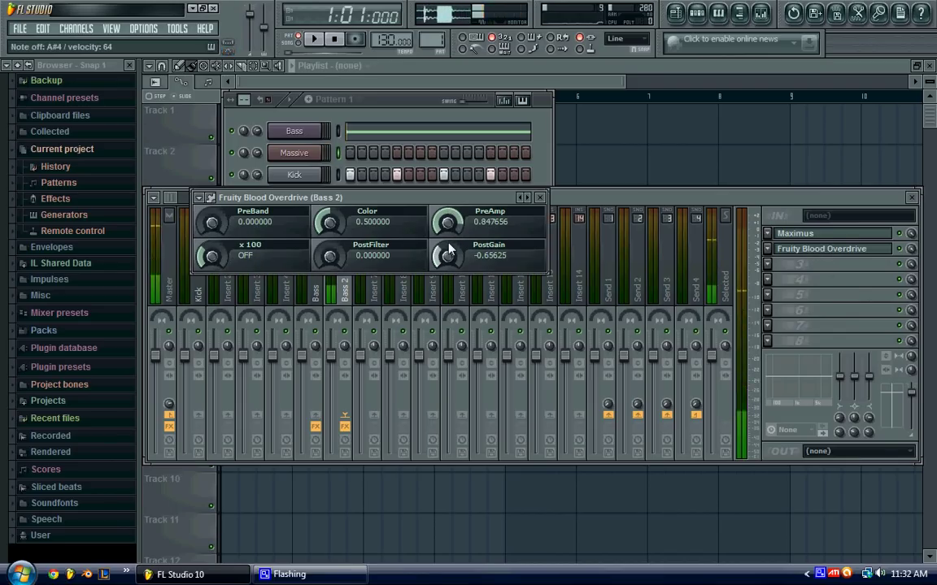
pyautogui.click(540, 198)
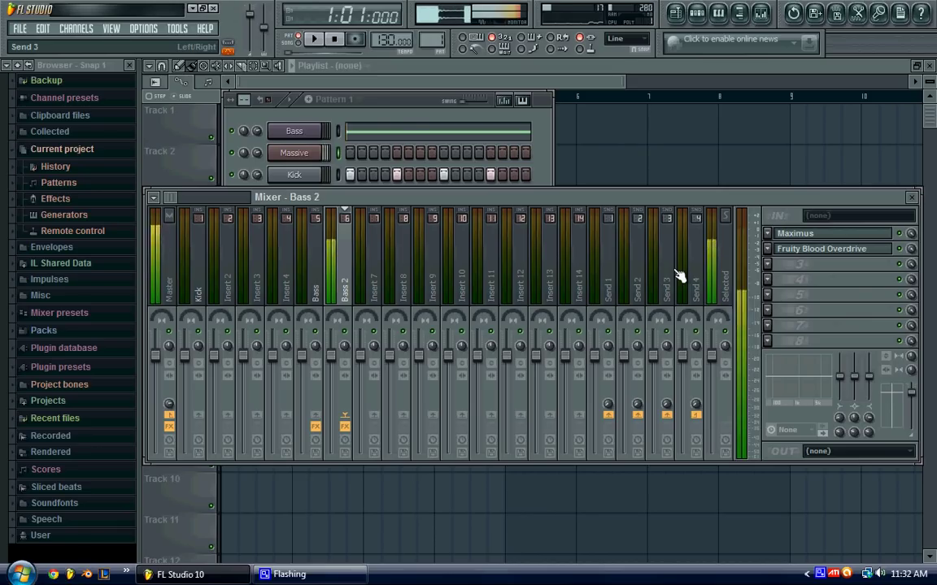
# Add Soundgoodizer to the third effect slot of Bass 2 and compare the sound with it bypassed and enabled
pyautogui.click(769, 279)
pyautogui.click(866, 305)
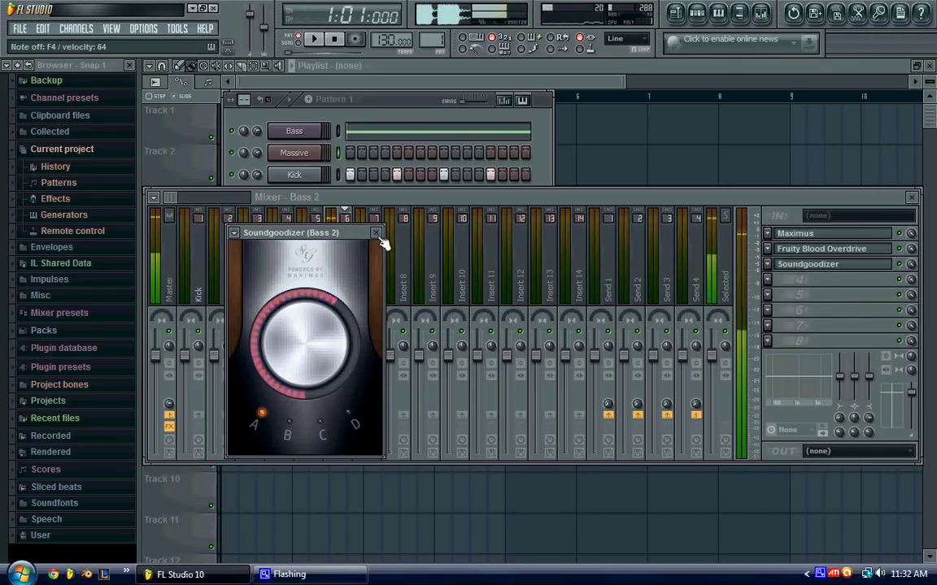
pyautogui.click(375, 233)
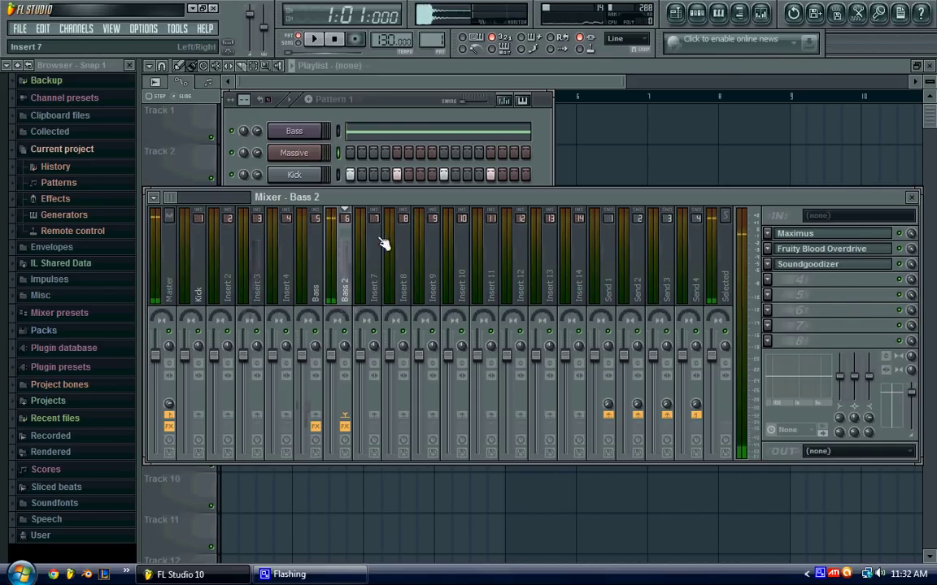
pyautogui.click(900, 264)
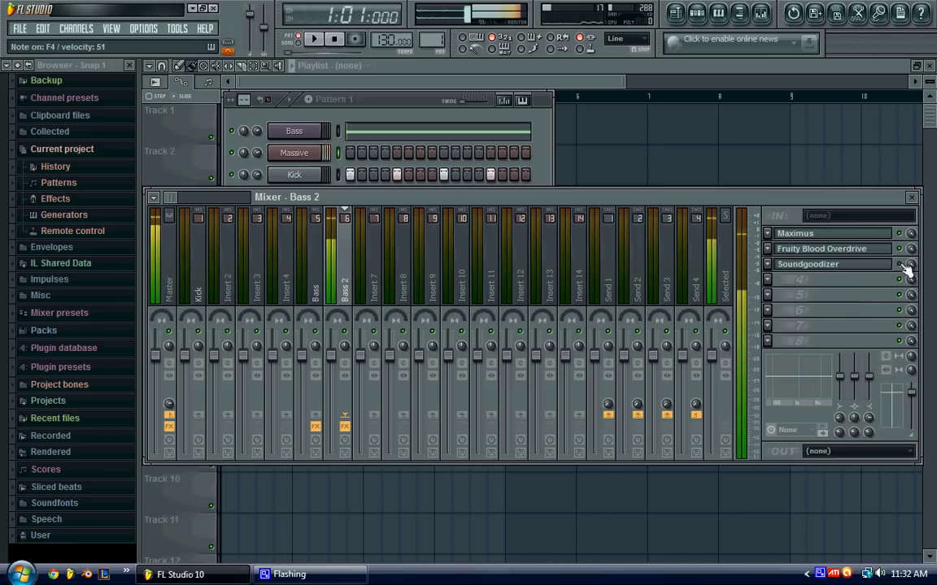
pyautogui.click(900, 264)
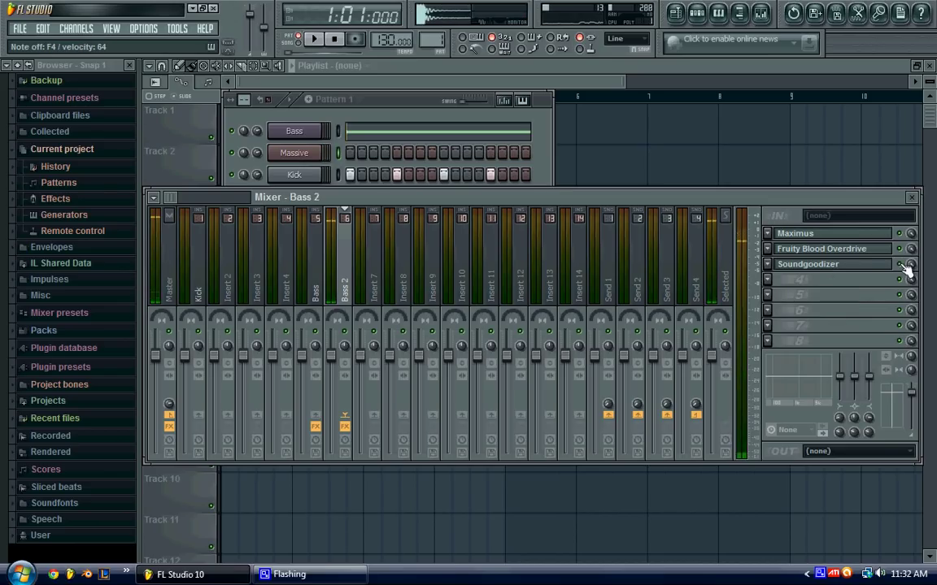
# Lower the Bass 2 mixer track's volume to 90% (-2.3 dB)
pyautogui.moveTo(331, 355); pyautogui.dragTo(332, 372)
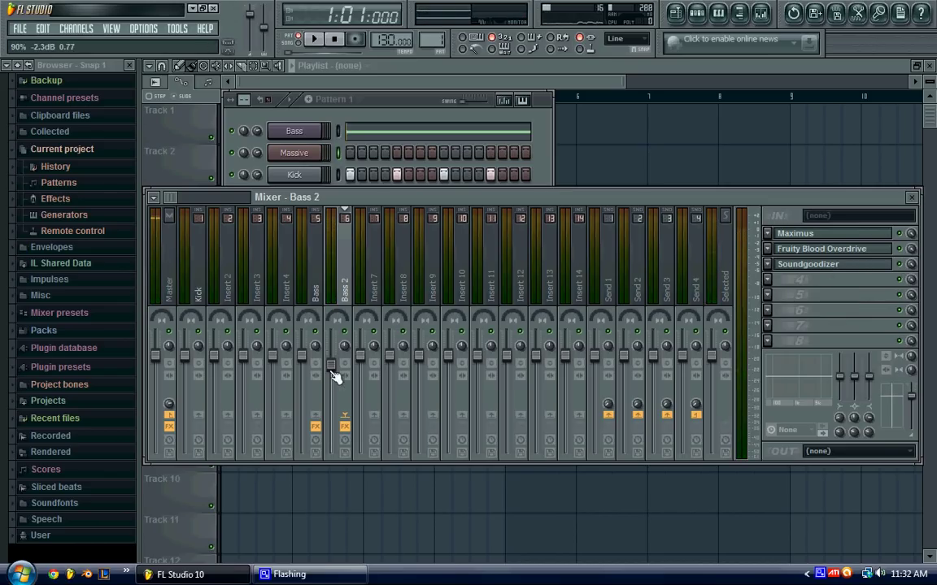
pyautogui.click(390, 121)
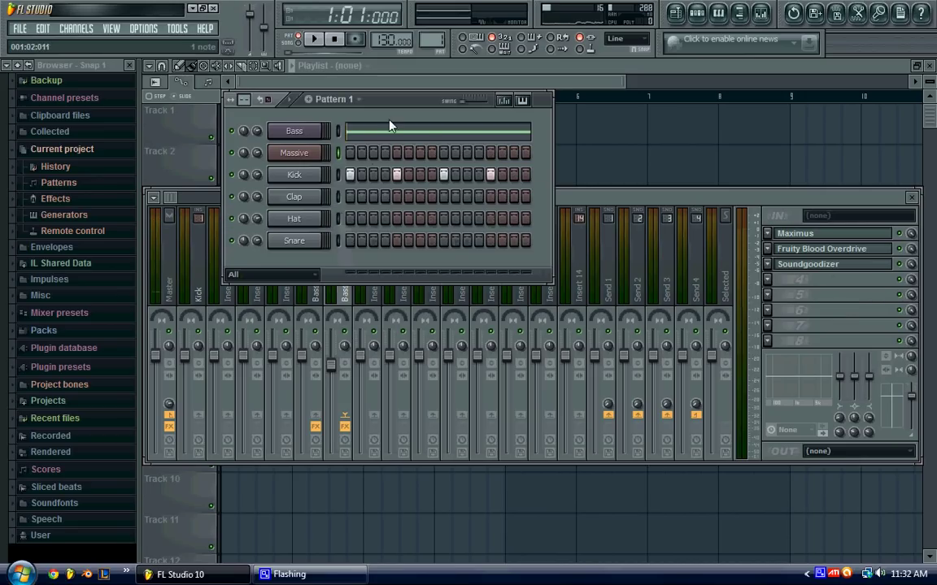
# Sidechain the Kick mixer track to the Bass 2 track and select Bass 2
pyautogui.click(580, 184)
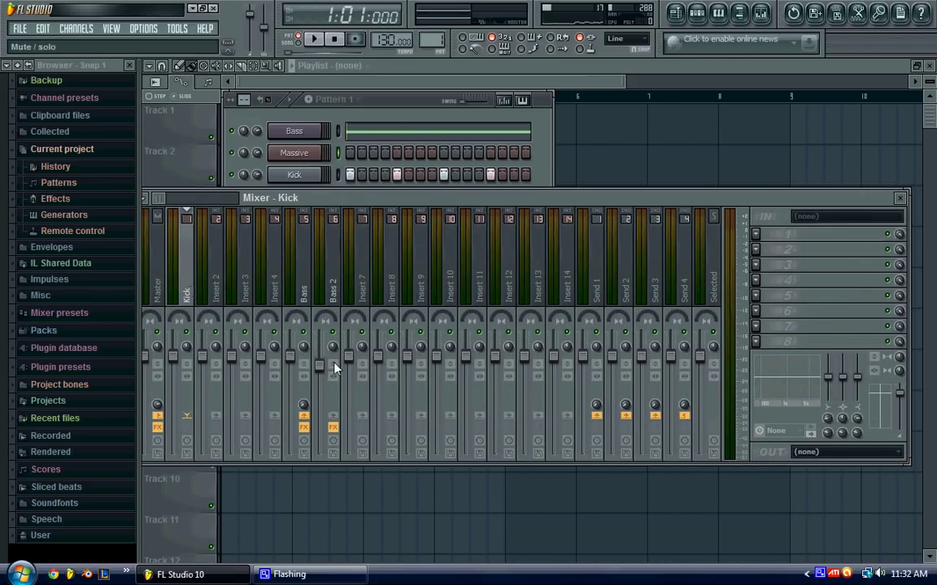
pyautogui.rightClick(333, 416)
pyautogui.click(348, 435)
pyautogui.click(321, 334)
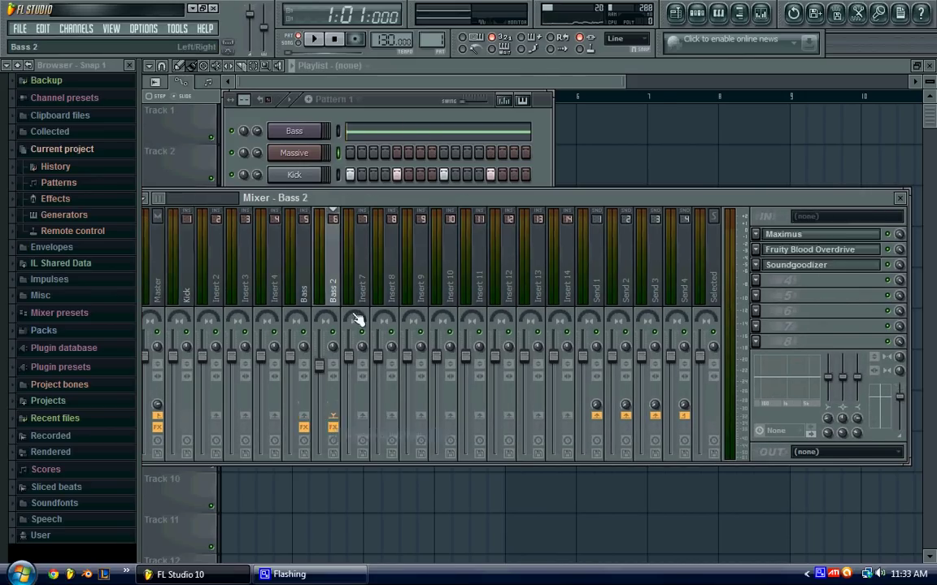
# Add Fruity Limiter to the last effect slot of Bass 2 and move its window so all controls are accessible
pyautogui.click(755, 342)
pyautogui.click(711, 421)
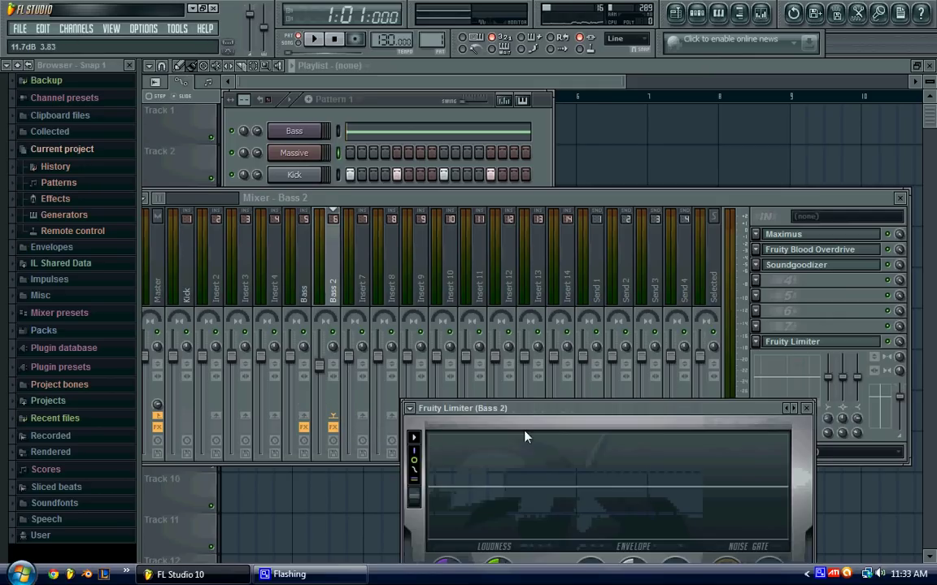
pyautogui.moveTo(534, 407); pyautogui.dragTo(462, 219)
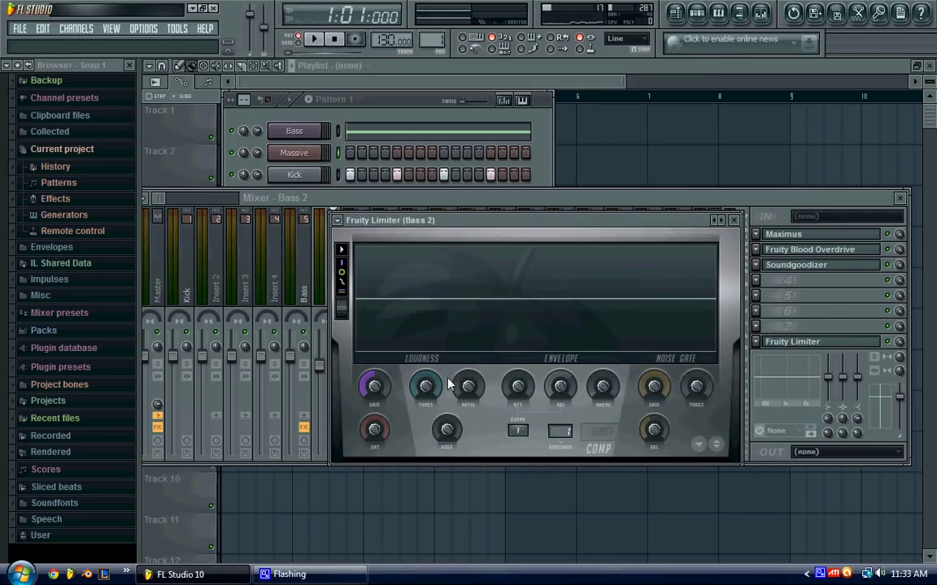
# Lower the Bass 2 Fruity Limiter's compressor threshold to near minimum, raise its ratio, and close the plugin
pyautogui.moveTo(436, 387); pyautogui.dragTo(451, 554)
pyautogui.moveTo(475, 380); pyautogui.dragTo(477, 338)
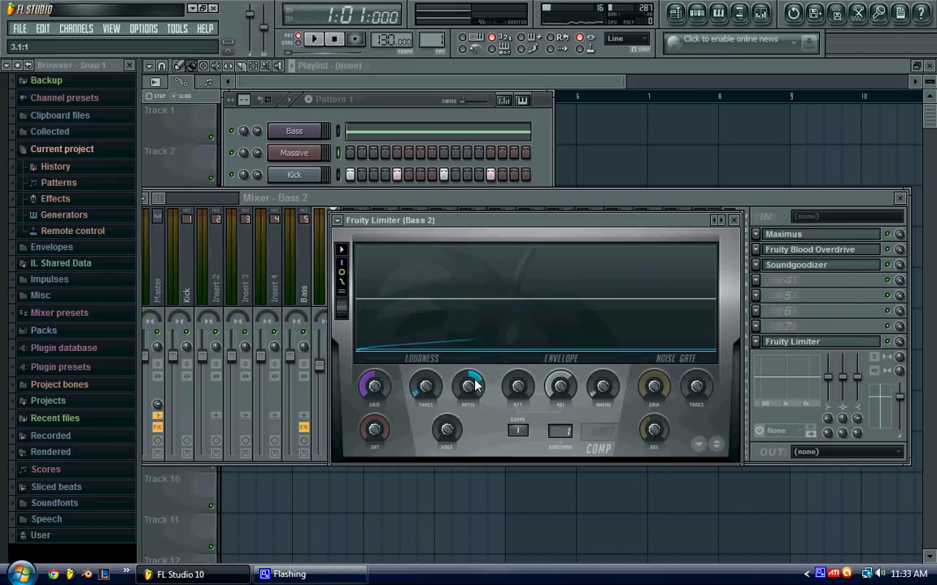
pyautogui.click(733, 220)
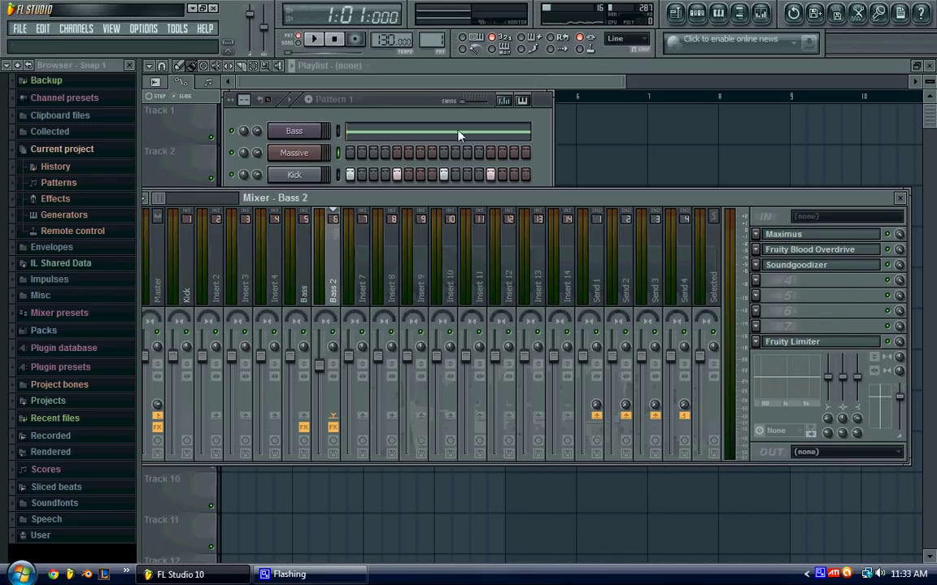
# Copy the Bass channel's notes into the Massive channel and play Pattern 1 to hear both basses together
pyautogui.click(370, 110)
pyautogui.rightClick(317, 131)
pyautogui.moveTo(350, 216)
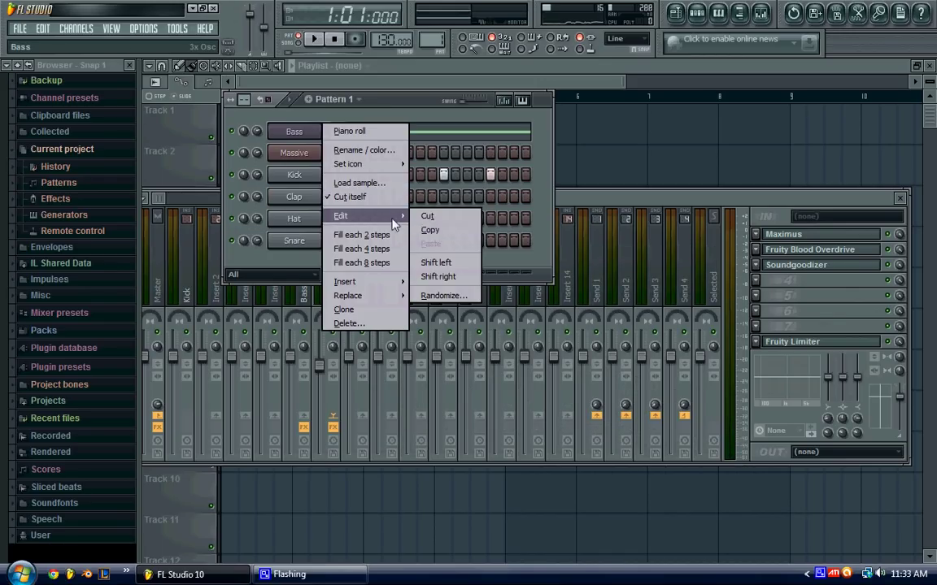
pyautogui.click(449, 232)
pyautogui.rightClick(302, 153)
pyautogui.click(430, 253)
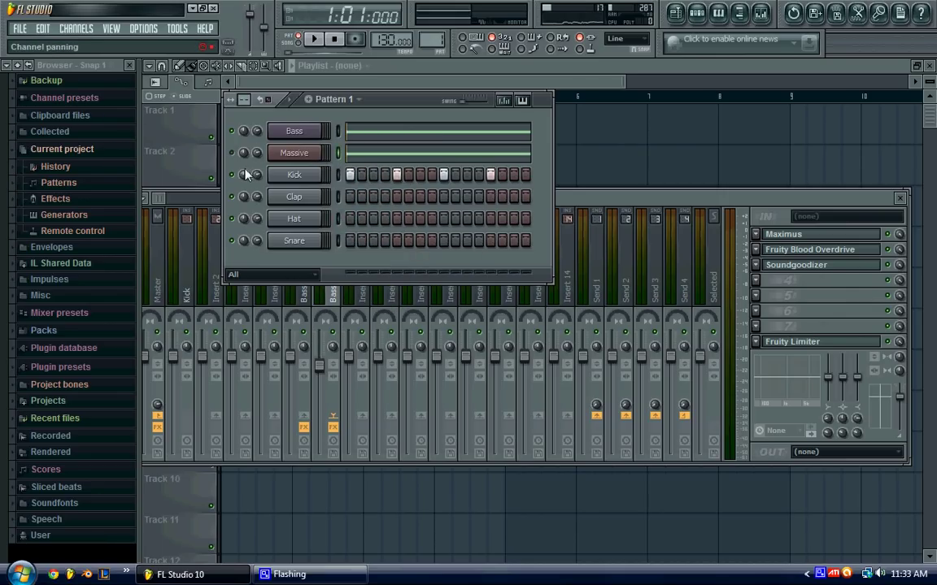
pyautogui.press('space')
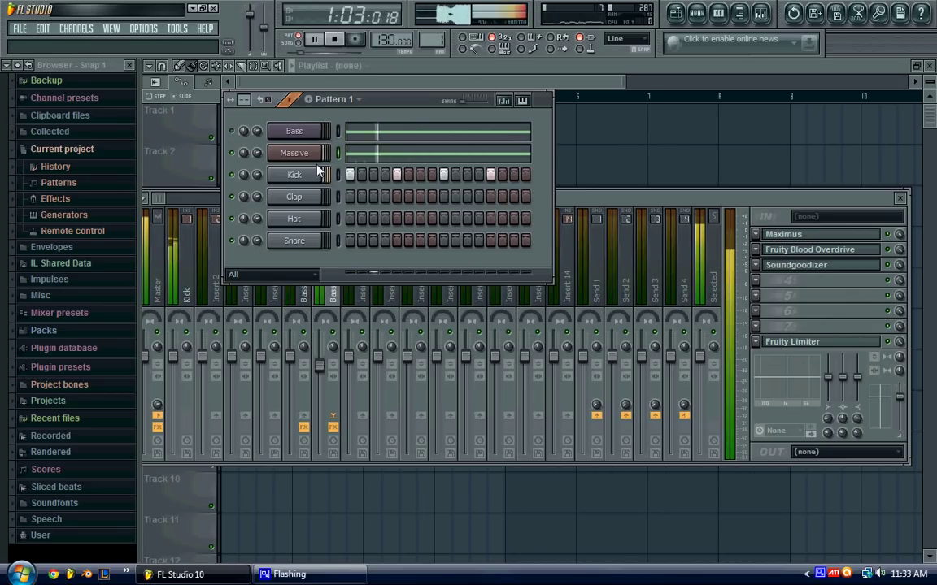
pyautogui.press('space')
# Move the Massive channel's long note down one octave to C4 and play the pattern again
pyautogui.click(386, 161)
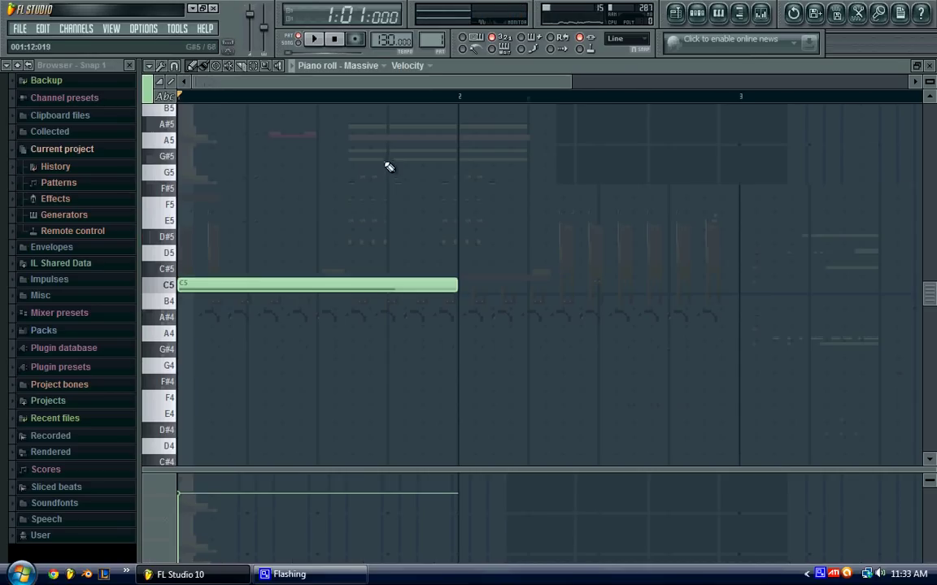
pyautogui.scroll(-5, 271, 265)
pyautogui.moveTo(226, 166); pyautogui.dragTo(213, 365)
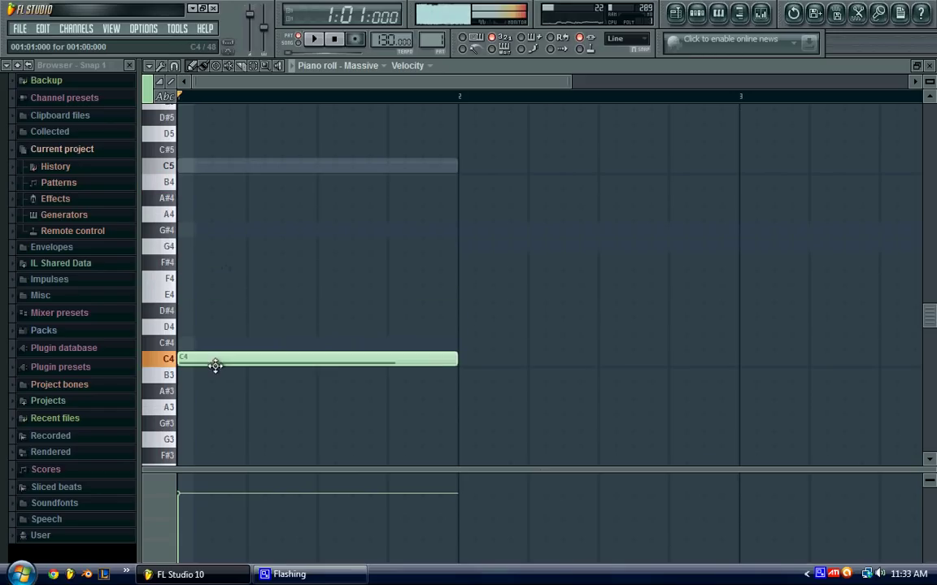
pyautogui.click(931, 67)
pyautogui.press('space')
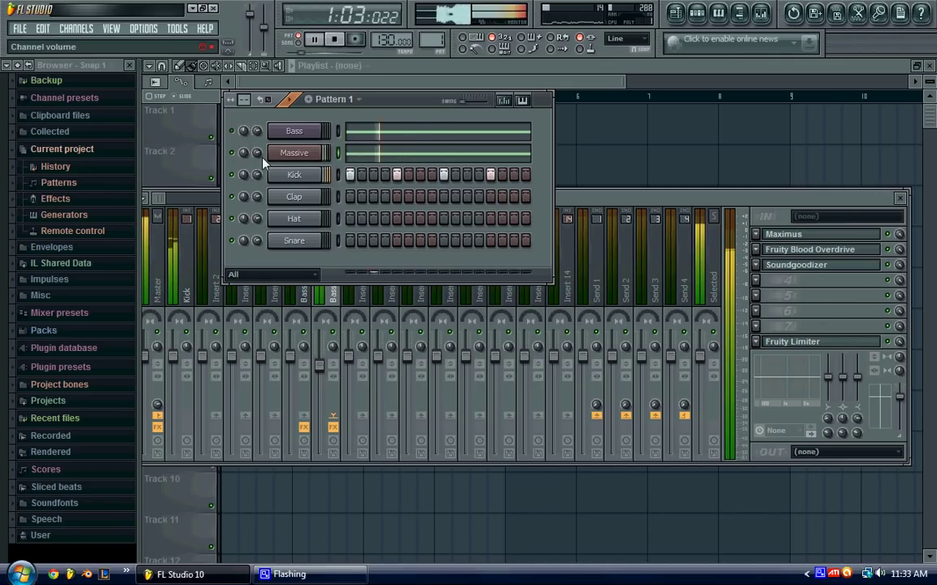
pyautogui.press('space')
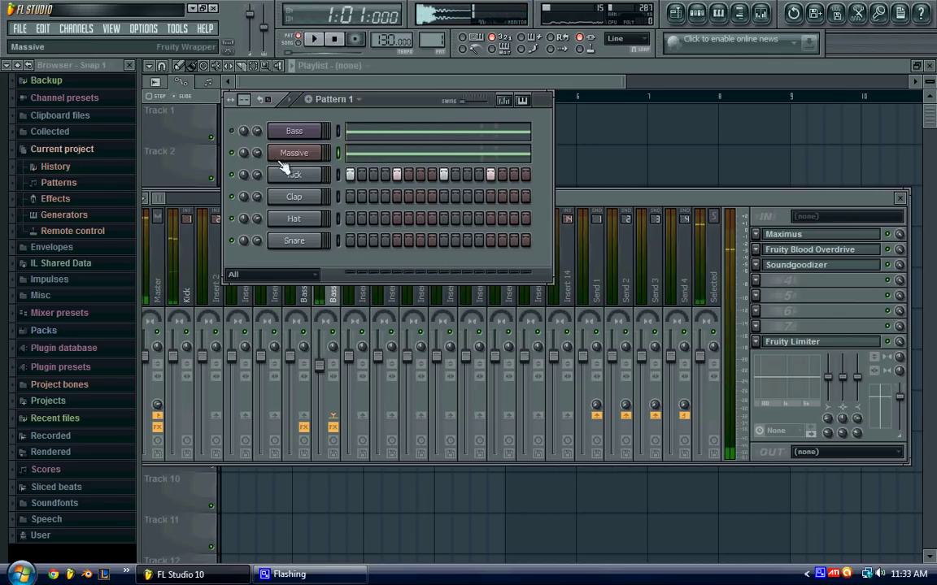
# In Massive's modulation oscillator, raise the phase modulation amount and apply it to oscillator 2 after comparing the other oscillators
pyautogui.click(282, 156)
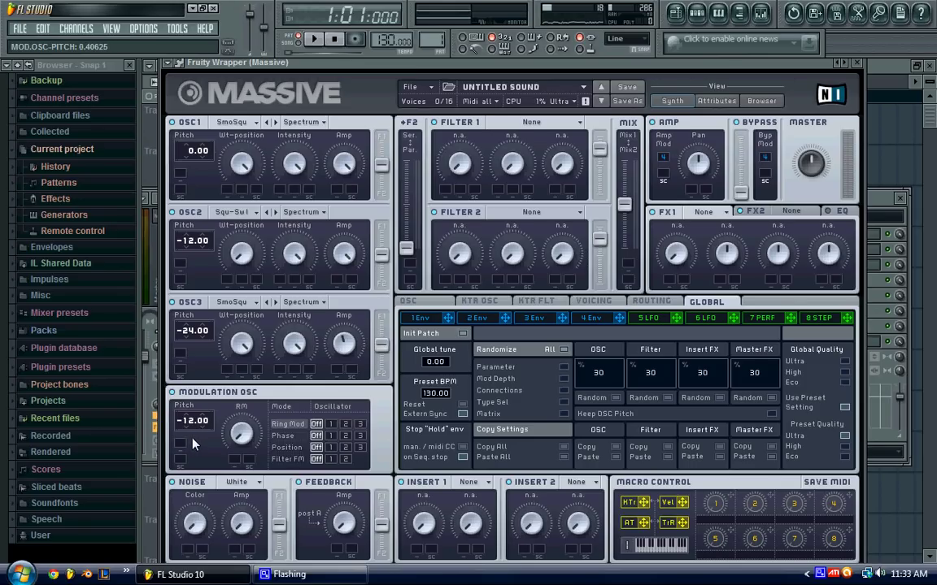
pyautogui.click(330, 436)
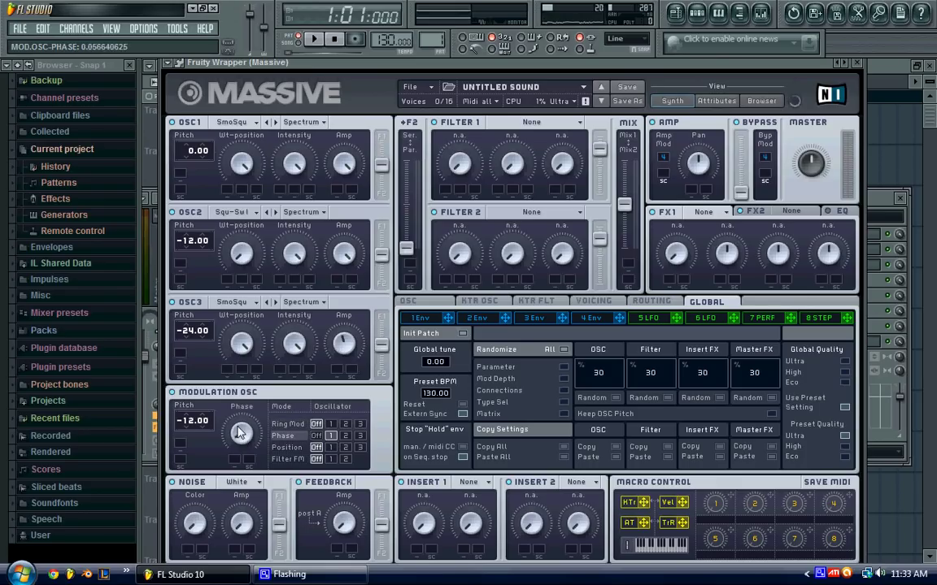
pyautogui.moveTo(240, 433); pyautogui.dragTo(242, 404)
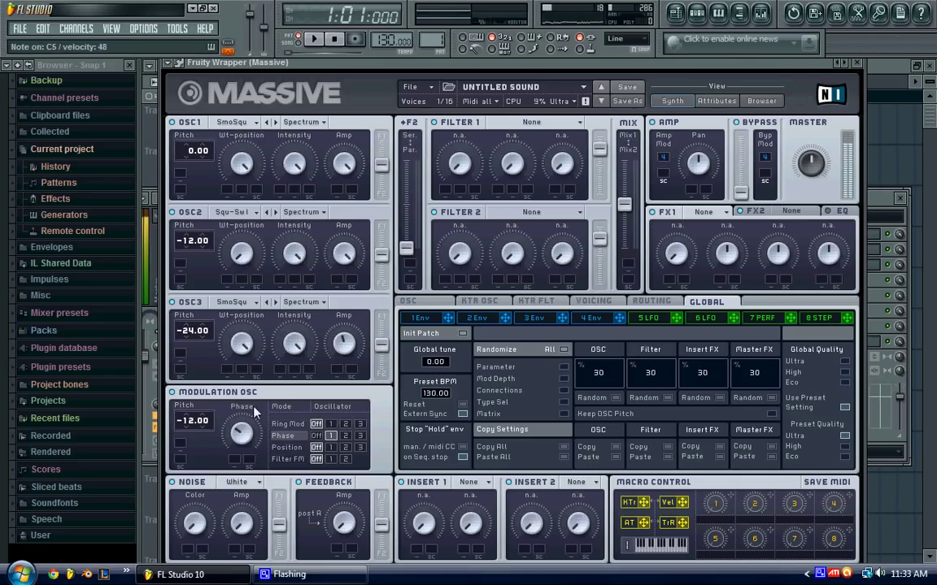
pyautogui.click(345, 436)
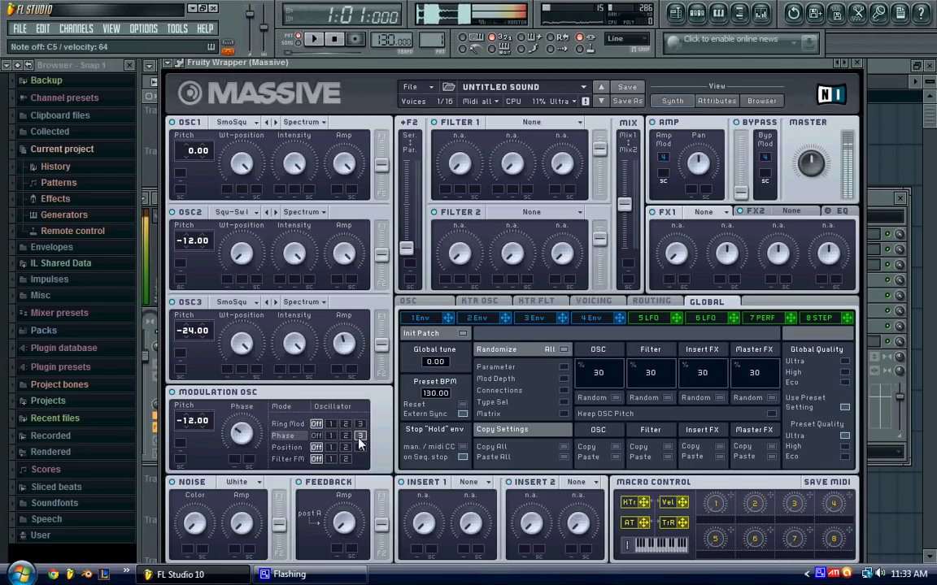
pyautogui.click(332, 437)
pyautogui.click(345, 437)
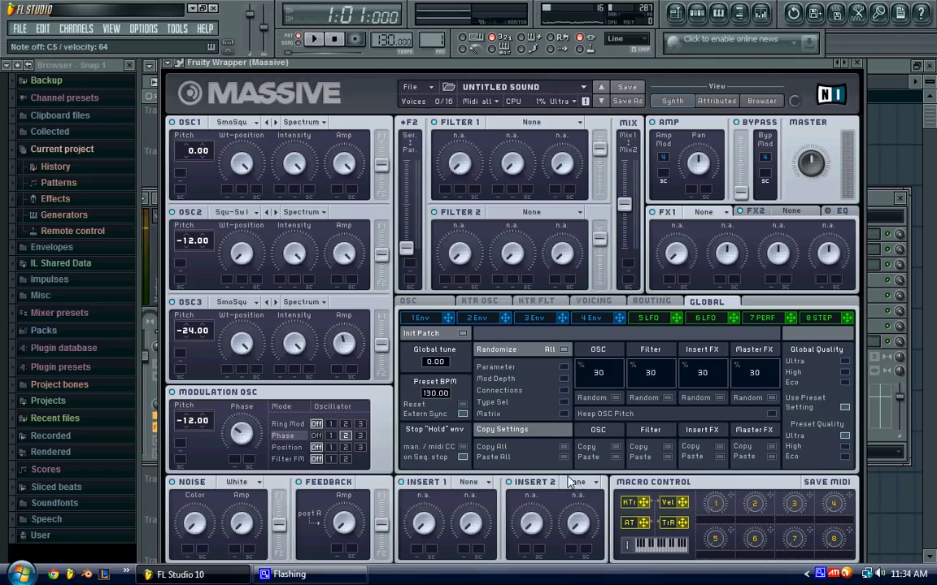
# Set Filter 1 to Lowpass 4 with its cutoff at 0 and route all three oscillators fully to Filter 1
pyautogui.click(533, 122)
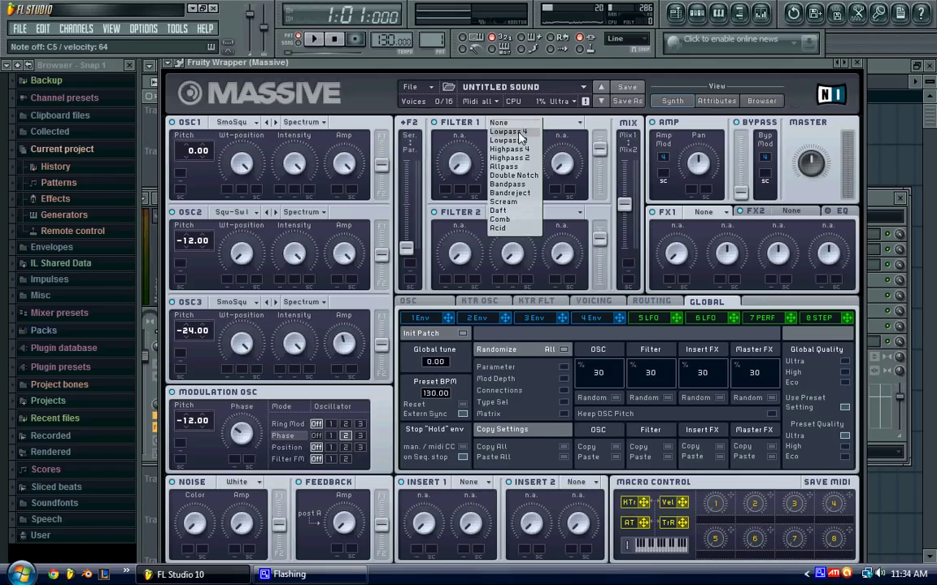
pyautogui.click(506, 143)
pyautogui.moveTo(462, 163); pyautogui.dragTo(469, 227)
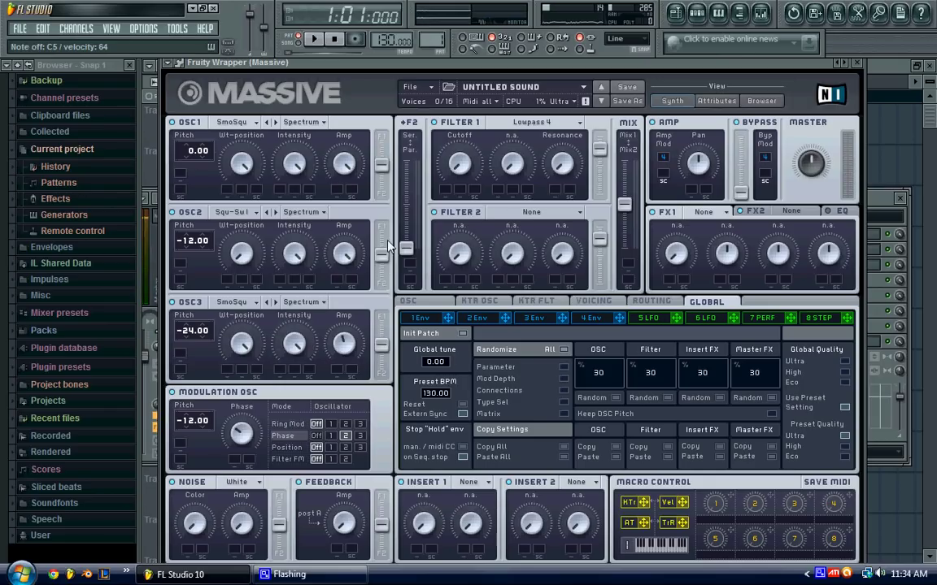
pyautogui.moveTo(381, 254); pyautogui.dragTo(381, 228)
pyautogui.moveTo(382, 165); pyautogui.dragTo(382, 139)
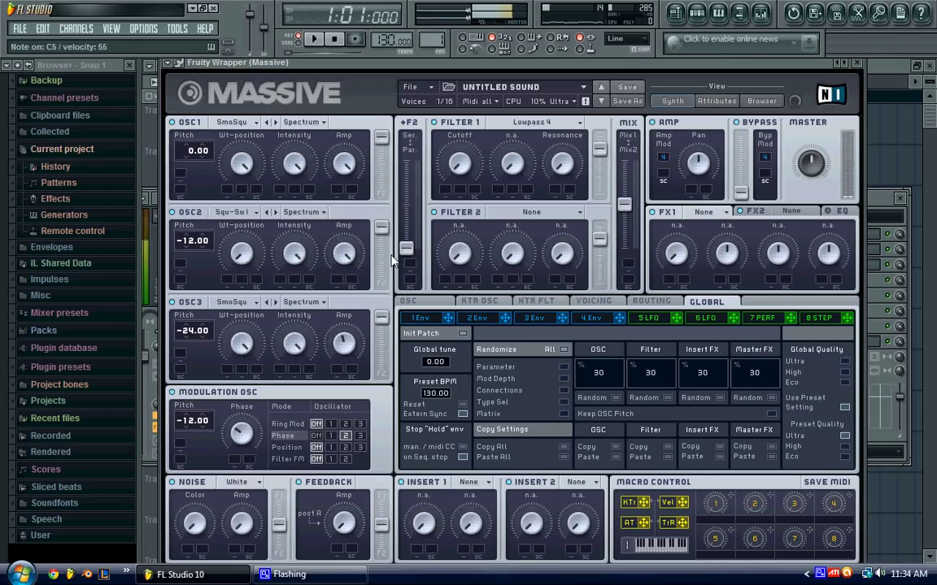
pyautogui.moveTo(460, 165); pyautogui.dragTo(464, 352)
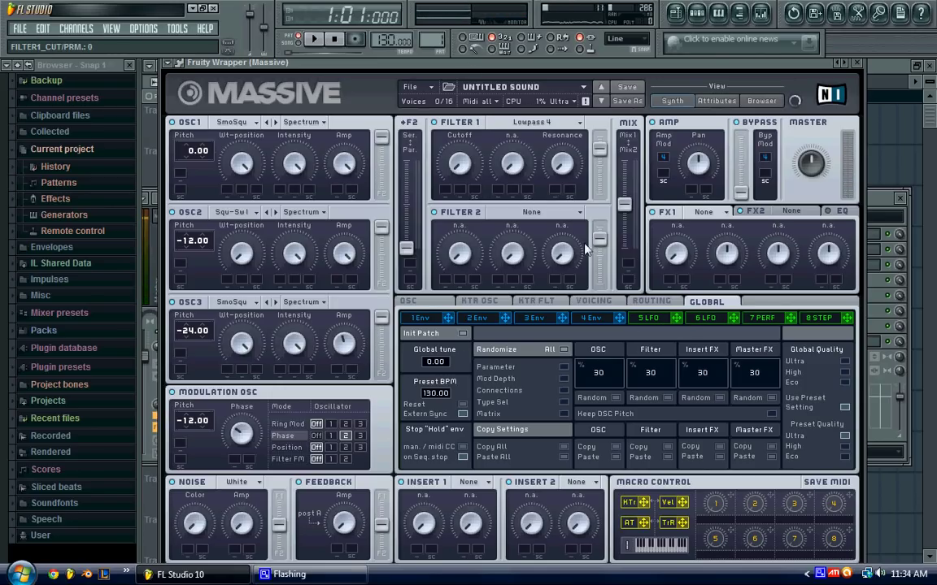
# Try modulating the Filter 1 cutoff with LFO 5 and remove the modulation assignment again
pyautogui.moveTo(676, 323); pyautogui.dragTo(439, 187)
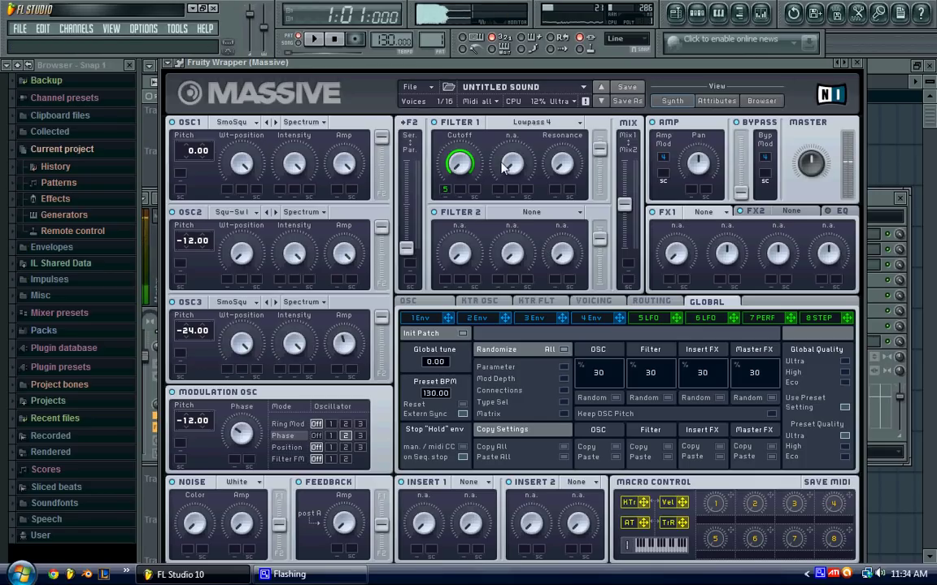
pyautogui.click(598, 313)
pyautogui.rightClick(445, 189)
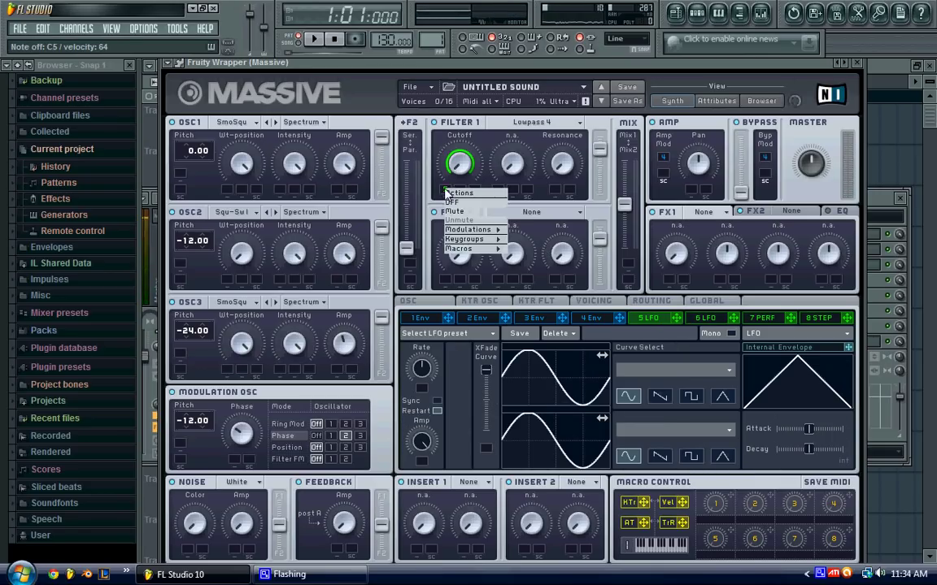
pyautogui.click(483, 211)
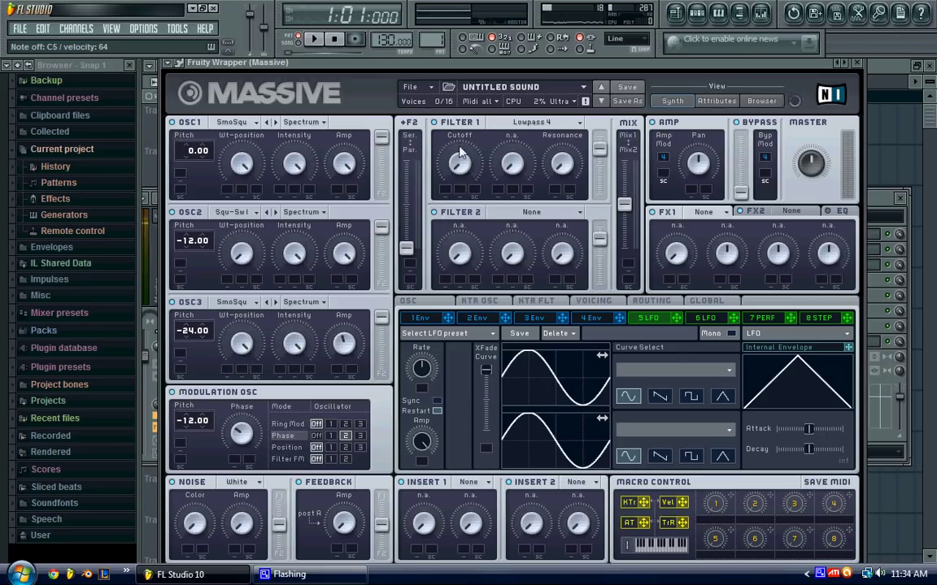
# Set the Filter 1 type back to None
pyautogui.click(537, 122)
pyautogui.click(530, 128)
pyautogui.click(535, 122)
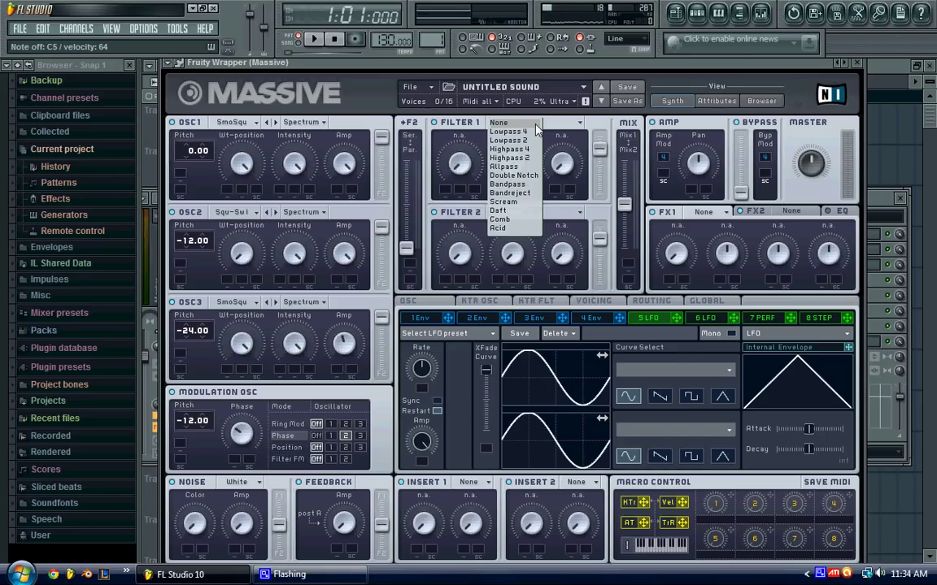
pyautogui.click(428, 218)
# Load Sine Shaper in Insert 1 and partly raise its dry/wet and drive
pyautogui.click(469, 482)
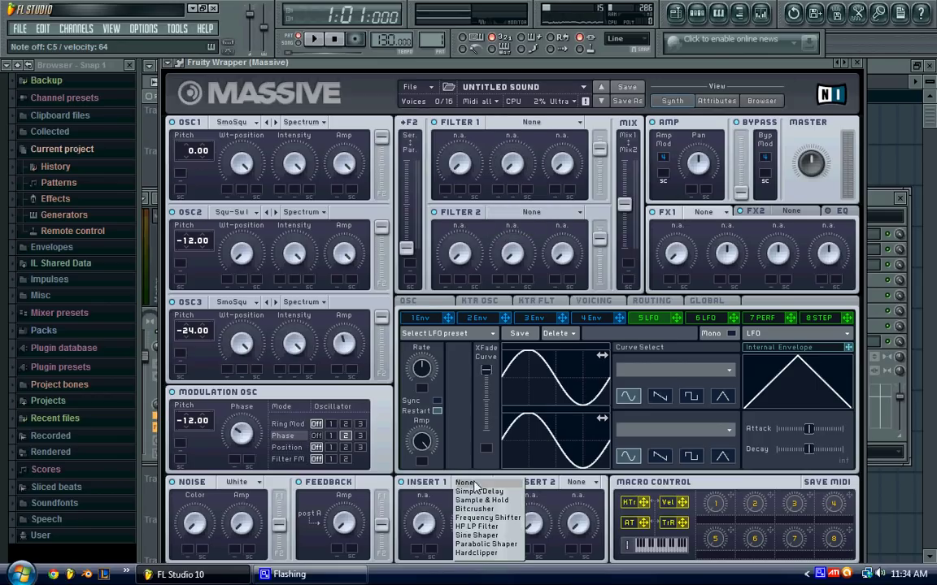
pyautogui.click(480, 536)
pyautogui.moveTo(422, 537); pyautogui.dragTo(478, 491)
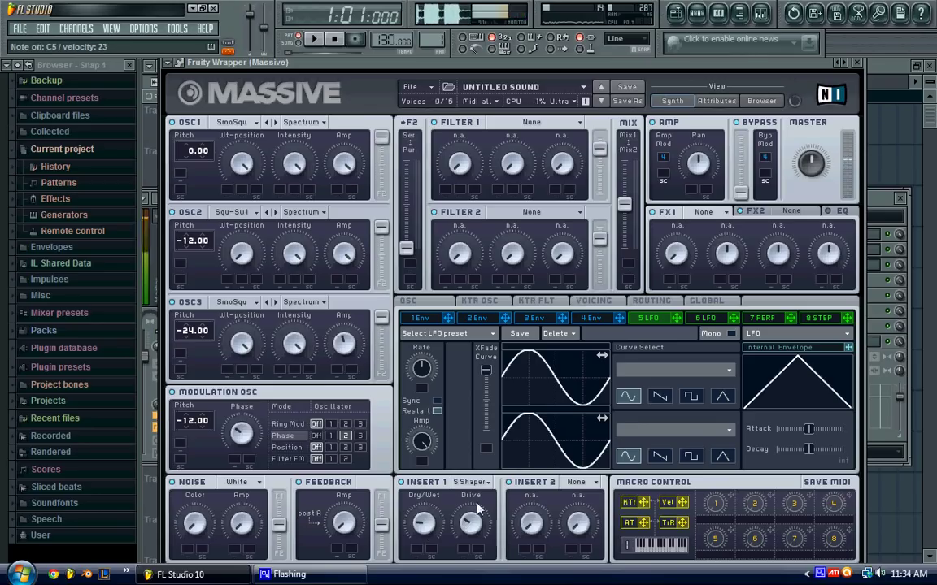
pyautogui.moveTo(466, 532); pyautogui.dragTo(473, 512)
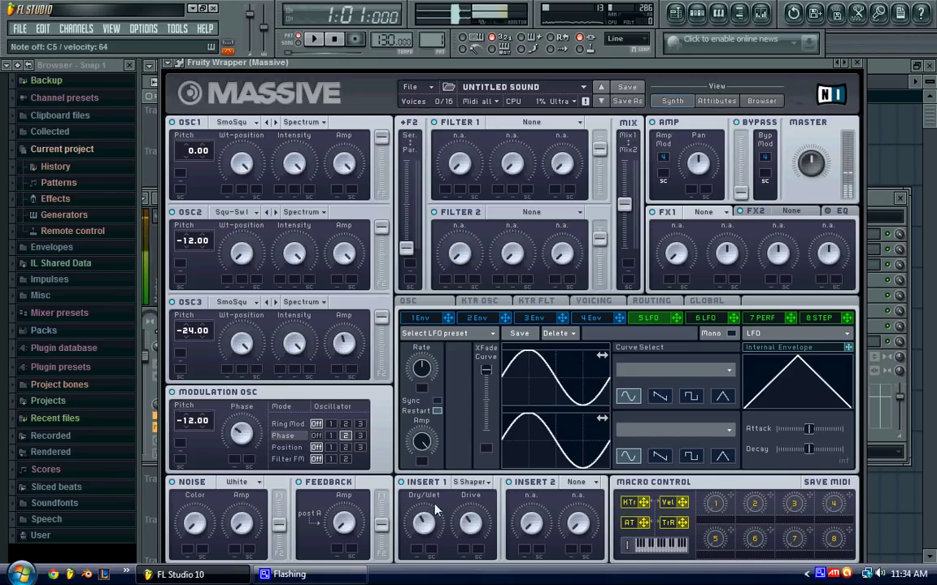
# Set FX1 to Classic Tube and FX2 to Dimension Expander, with FX2's size reduced and its dry/wet at about 0.24
pyautogui.click(704, 211)
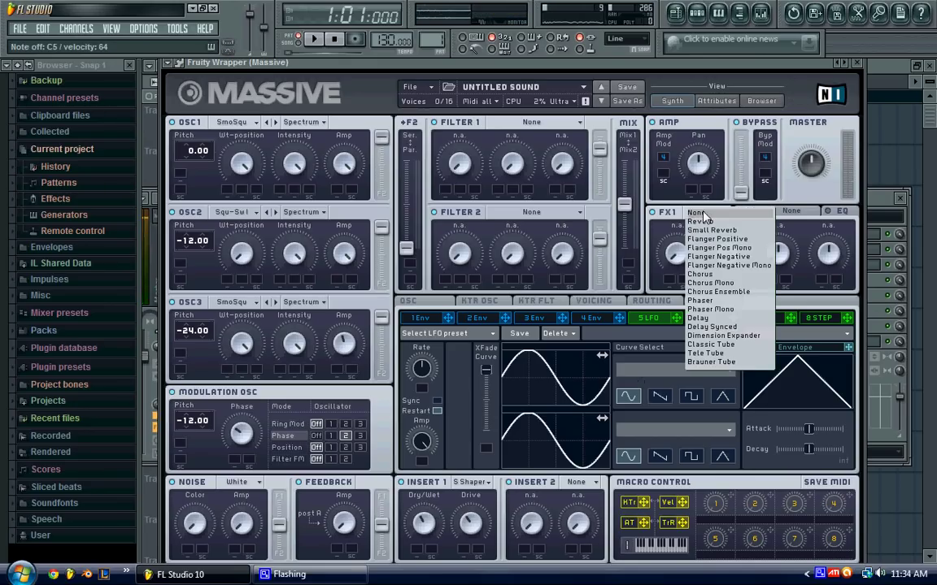
pyautogui.click(719, 346)
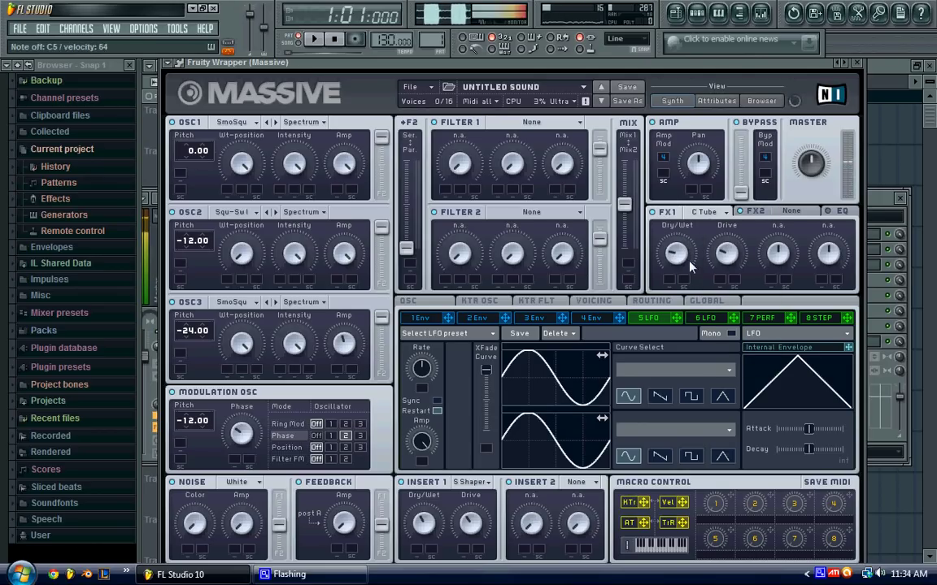
pyautogui.click(792, 213)
pyautogui.click(811, 336)
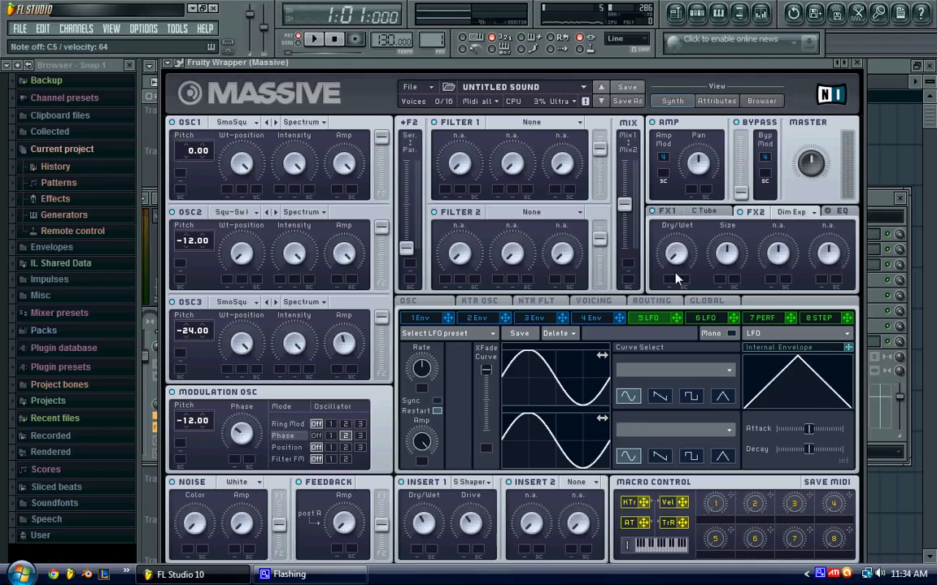
pyautogui.moveTo(720, 255); pyautogui.dragTo(722, 301)
pyautogui.moveTo(677, 260); pyautogui.dragTo(677, 256)
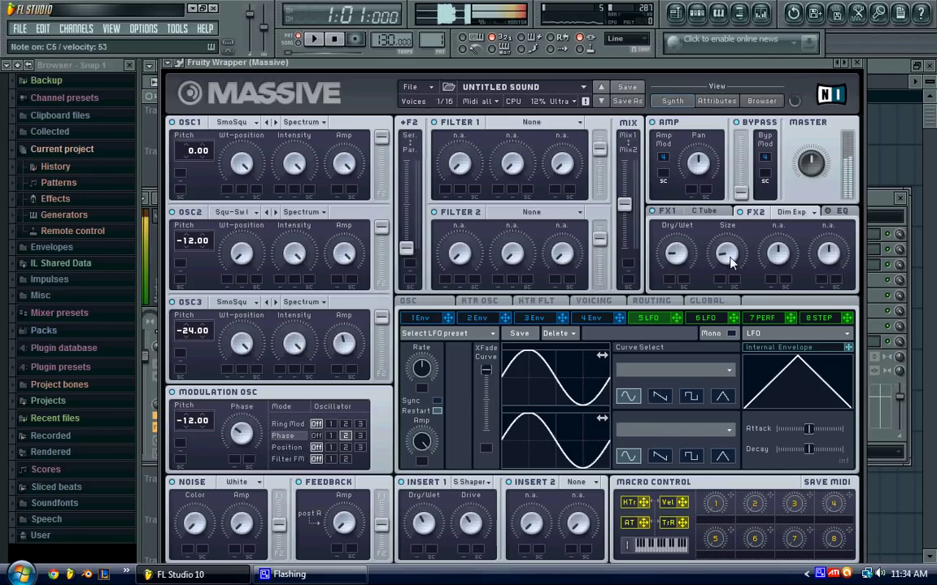
pyautogui.moveTo(724, 260); pyautogui.dragTo(726, 279)
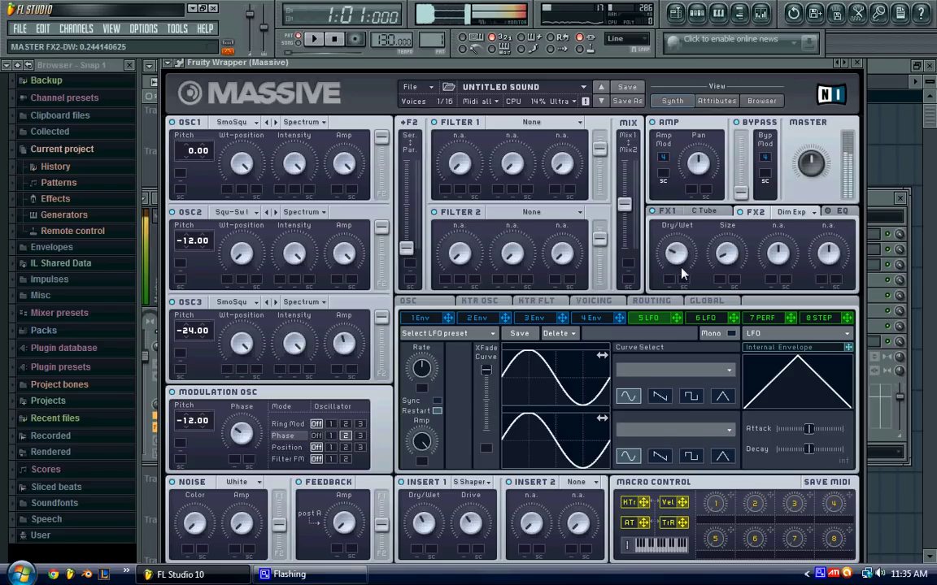
# In Massive's EQ, minimize the frequency, raise the boost, slightly cut the low shelf, set the high shelf to about 0.44, and bypass the EQ
pyautogui.click(843, 213)
pyautogui.moveTo(779, 258); pyautogui.dragTo(782, 283)
pyautogui.moveTo(728, 257); pyautogui.dragTo(804, 291)
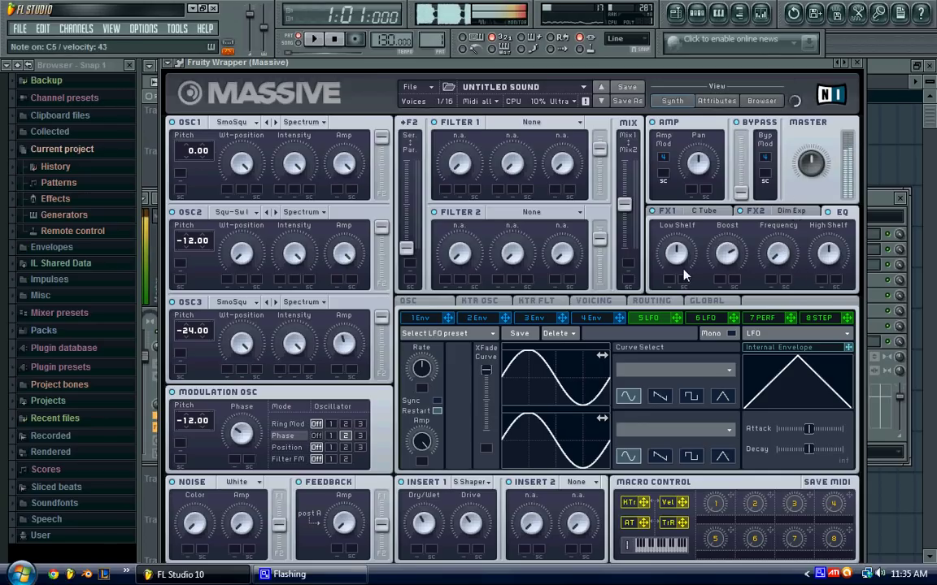
pyautogui.moveTo(682, 266); pyautogui.dragTo(703, 276)
pyautogui.moveTo(827, 261)
pyautogui.mouseDown()
pyautogui.moveTo(836, 198)
pyautogui.moveTo(827, 273)
pyautogui.mouseUp()
pyautogui.click(828, 211)
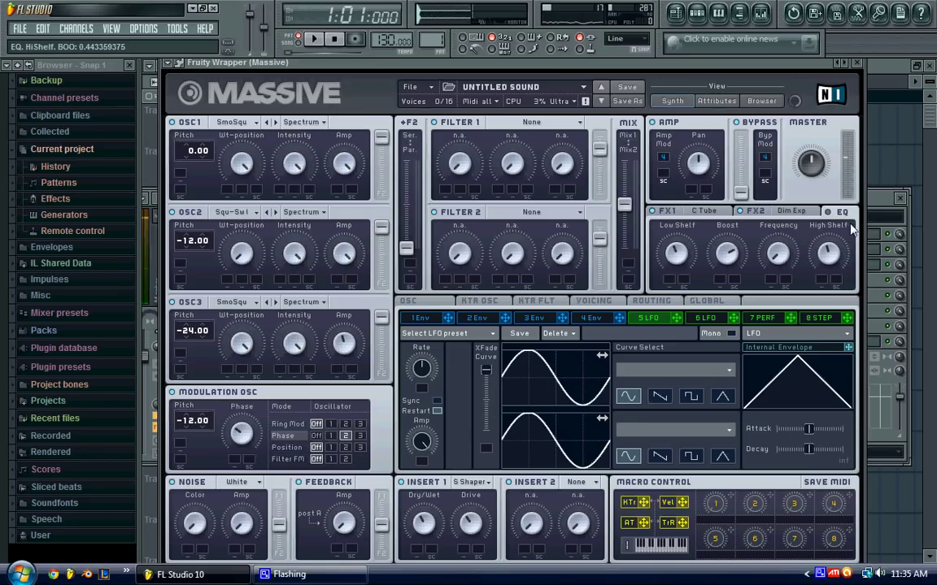
# Try 16 unisono voices in Massive's voicing settings and settle on 2
pyautogui.click(594, 302)
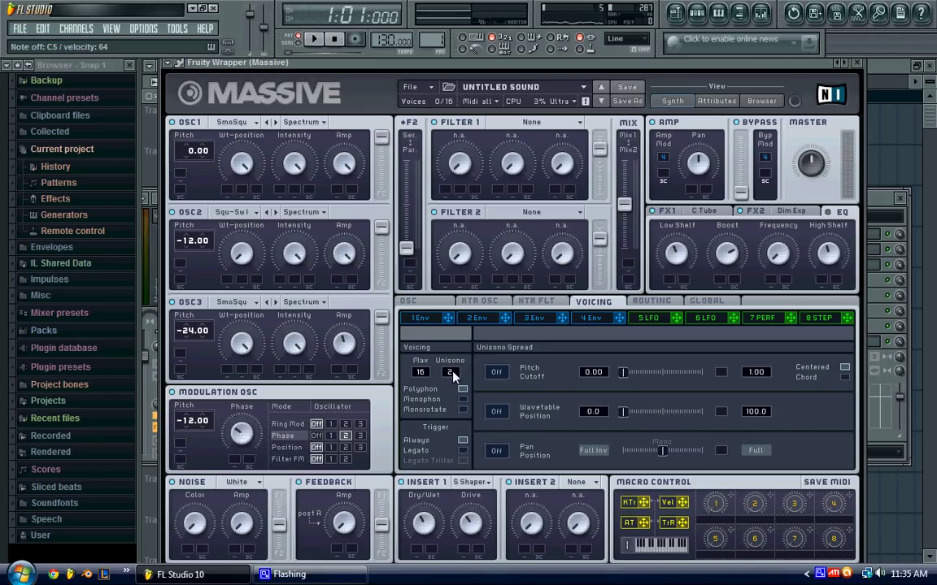
pyautogui.moveTo(452, 374); pyautogui.dragTo(453, 369)
pyautogui.scroll(-3, 453, 375)
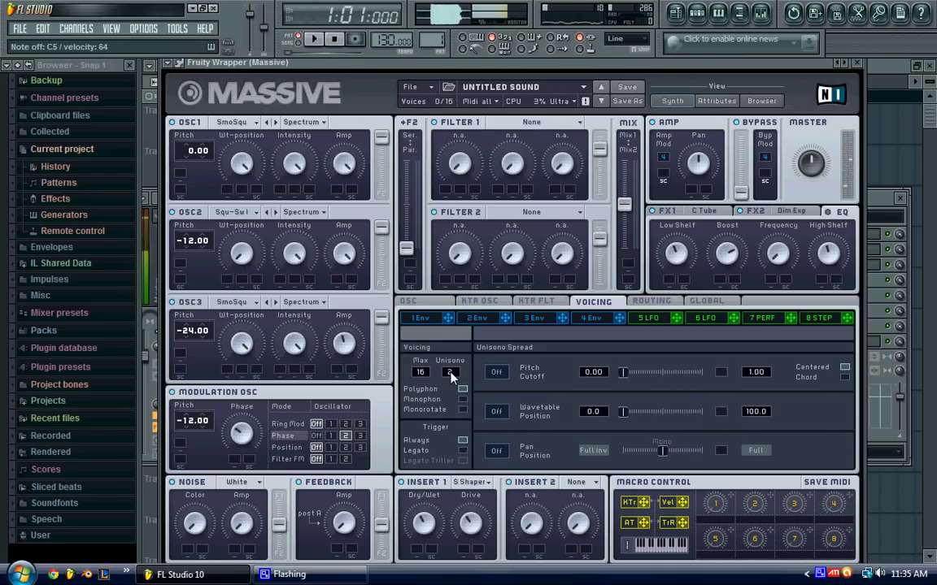
pyautogui.moveTo(450, 372); pyautogui.dragTo(470, 286)
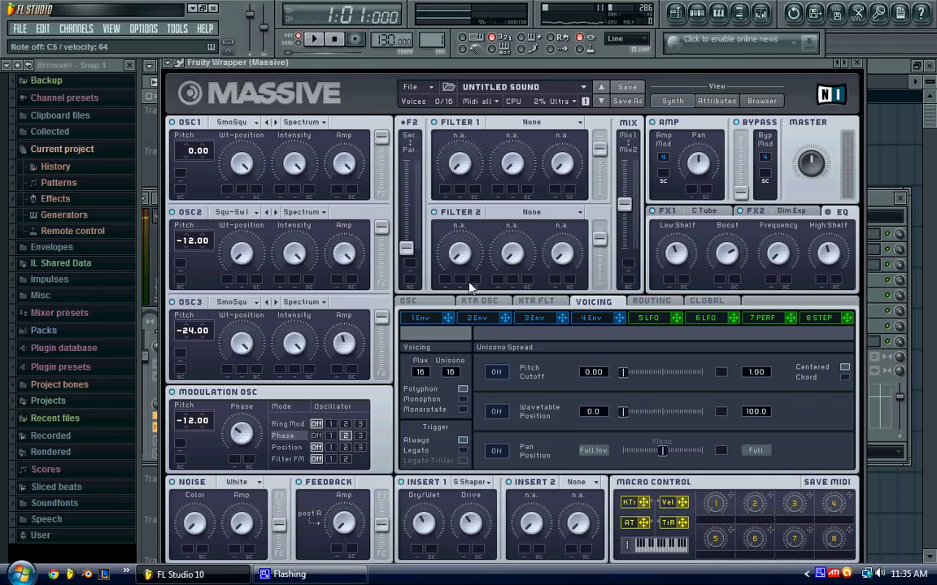
pyautogui.moveTo(453, 373)
pyautogui.mouseDown()
pyautogui.moveTo(452, 395)
pyautogui.moveTo(452, 380)
pyautogui.mouseUp()
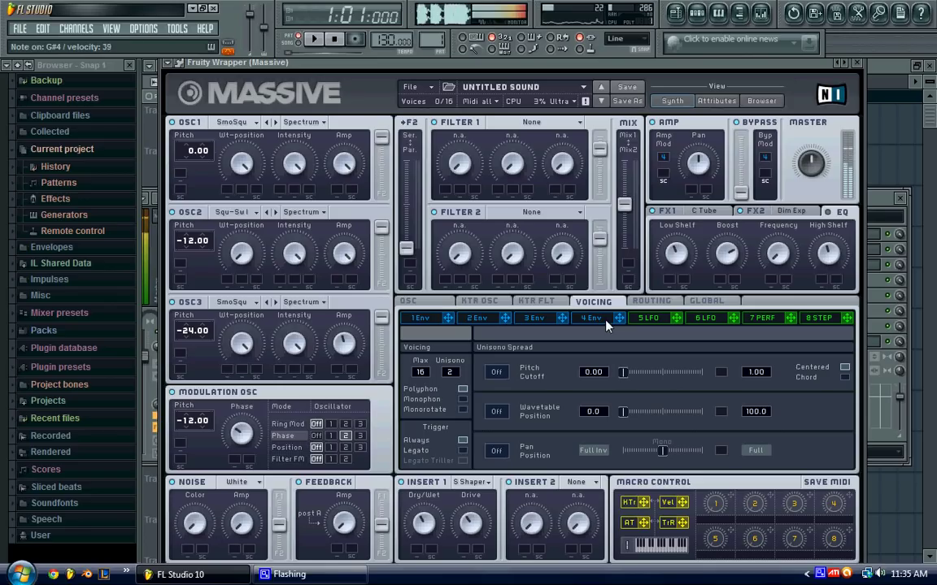
# Close the Massive window and play Pattern 1 to audition both basses with the kick
pyautogui.click(856, 63)
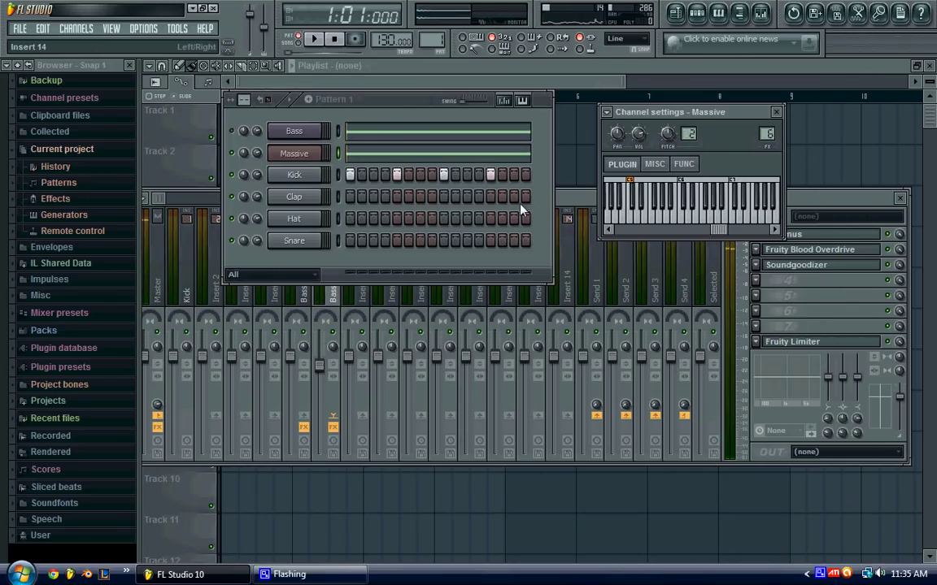
pyautogui.click(314, 38)
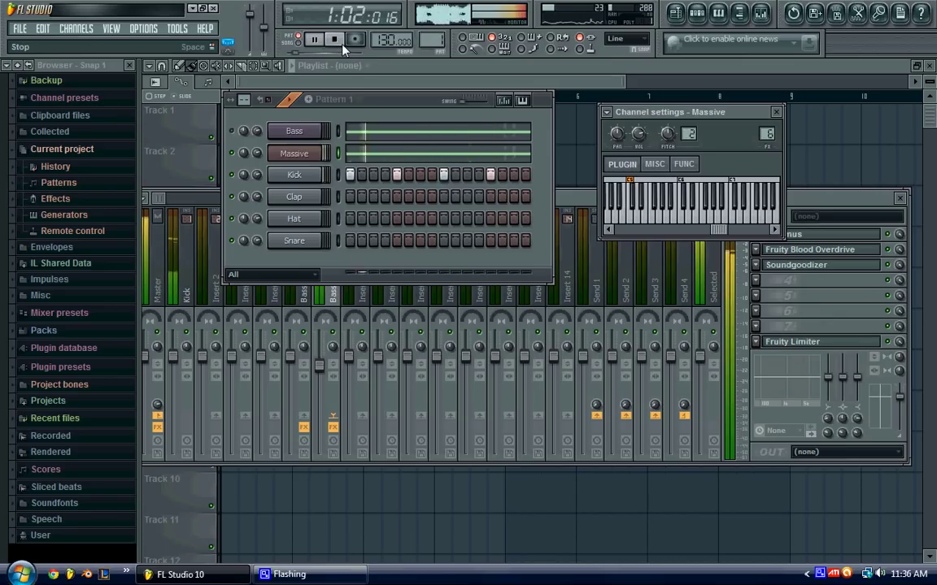
pyautogui.click(342, 45)
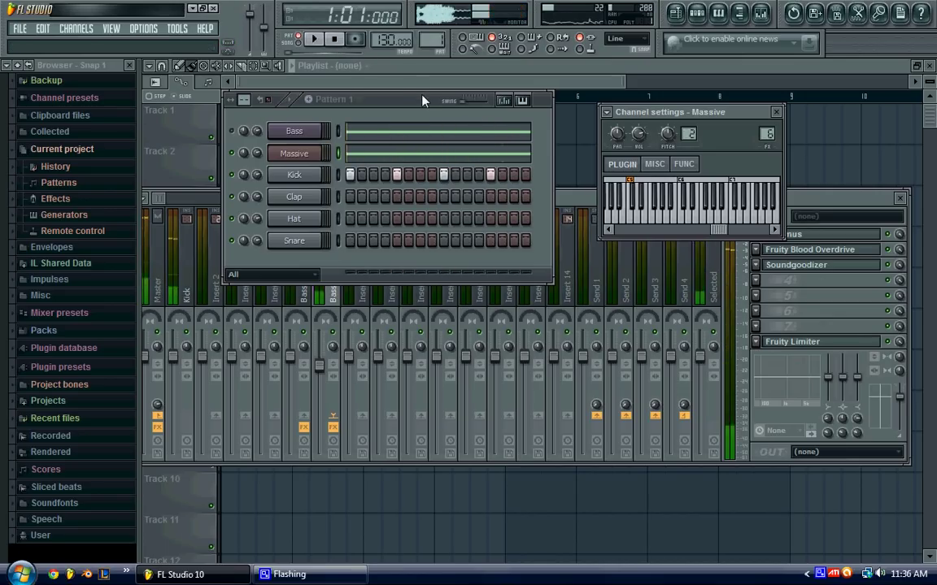